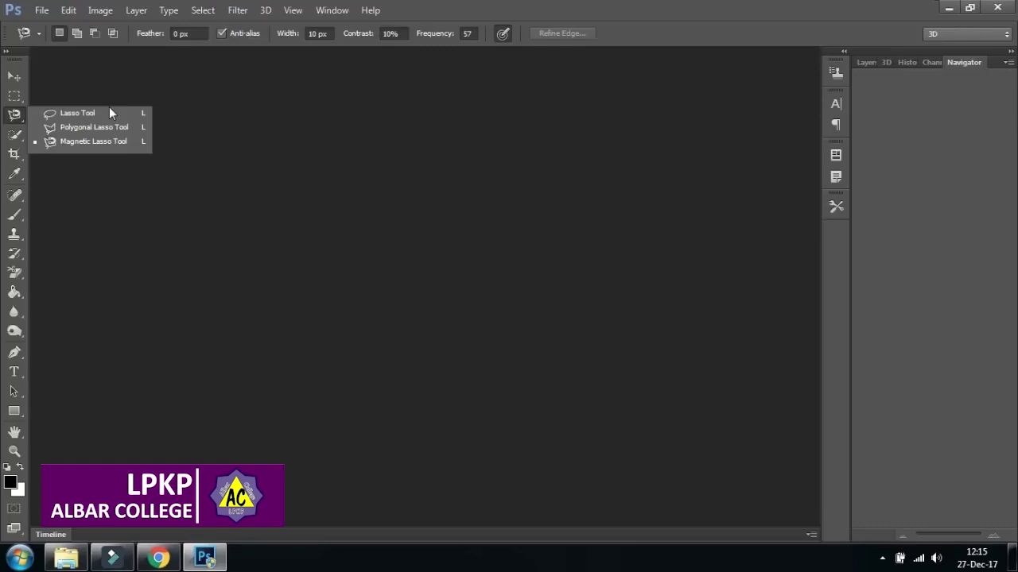
pyautogui.click(12, 77)
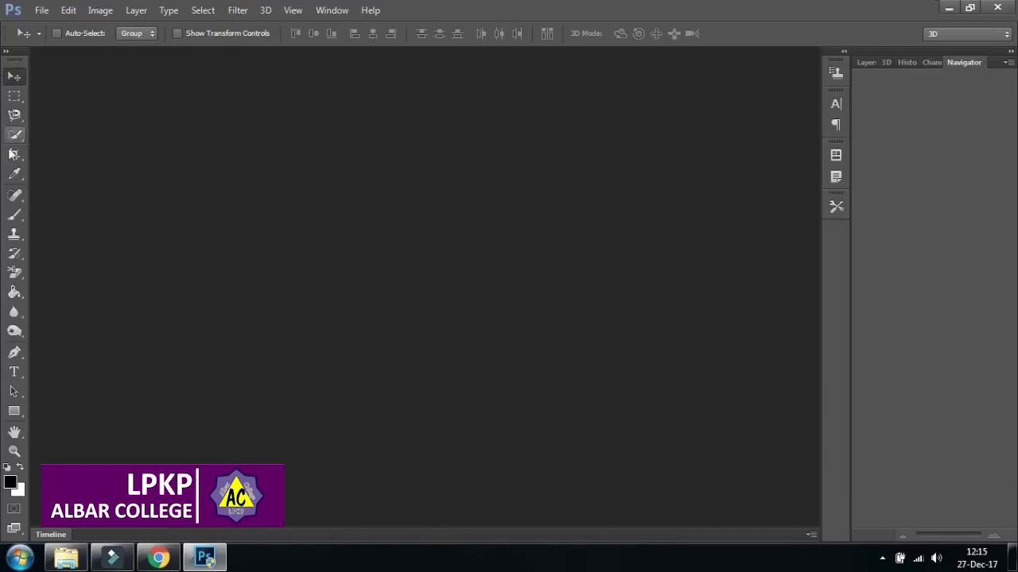
pyautogui.click(16, 137)
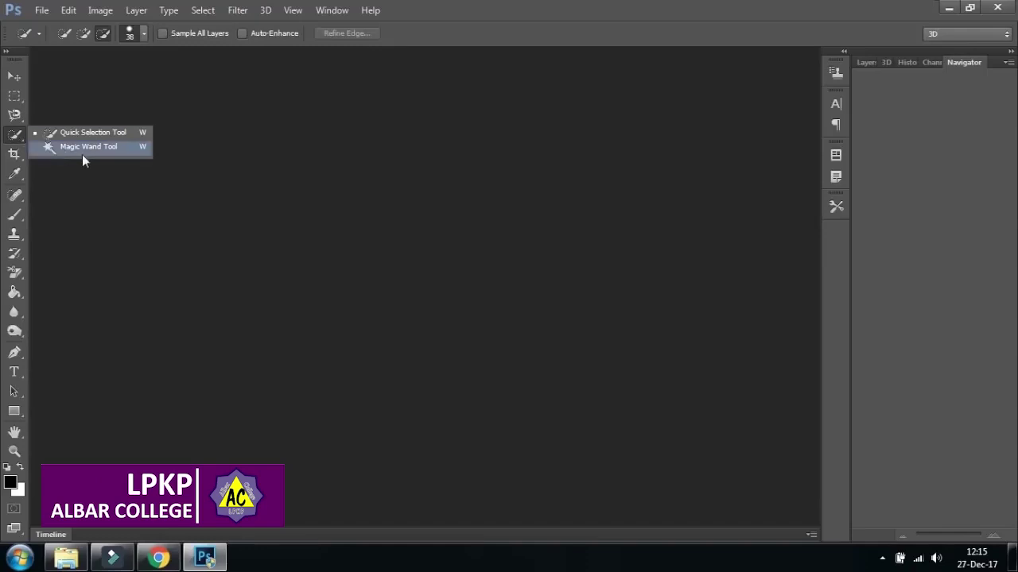
pyautogui.click(14, 156)
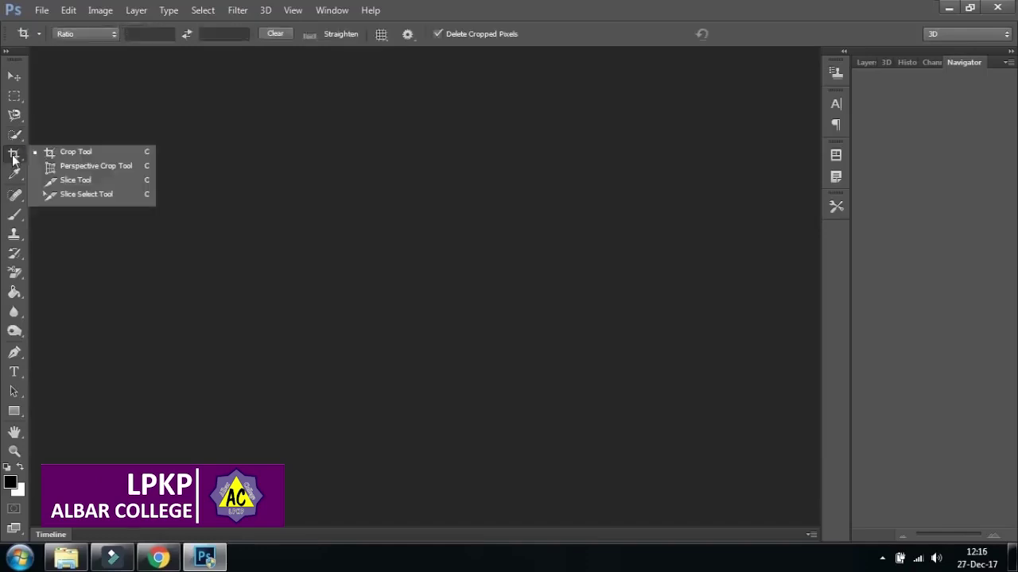
pyautogui.click(14, 175)
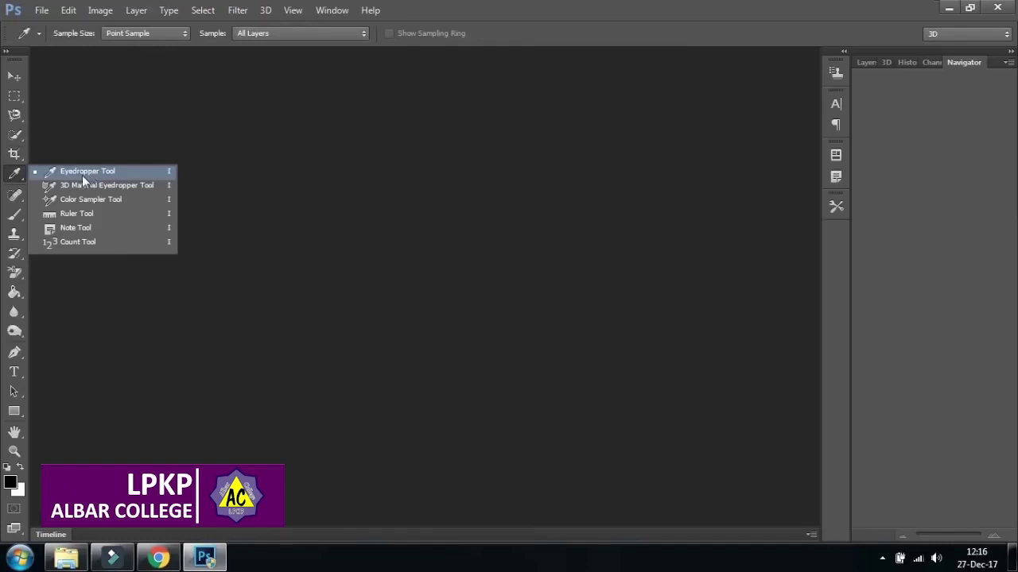
pyautogui.click(14, 76)
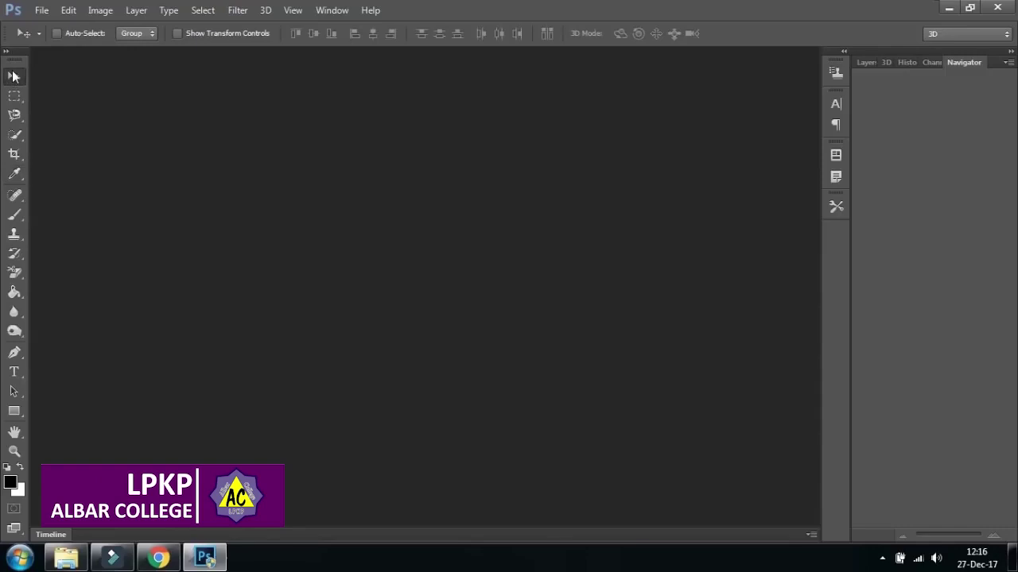
# Step: Switch to the Part 2 folder in Windows Explorer and examine the 8306-White-Front image up close in Windows Photo Viewer
pyautogui.click(66, 557)
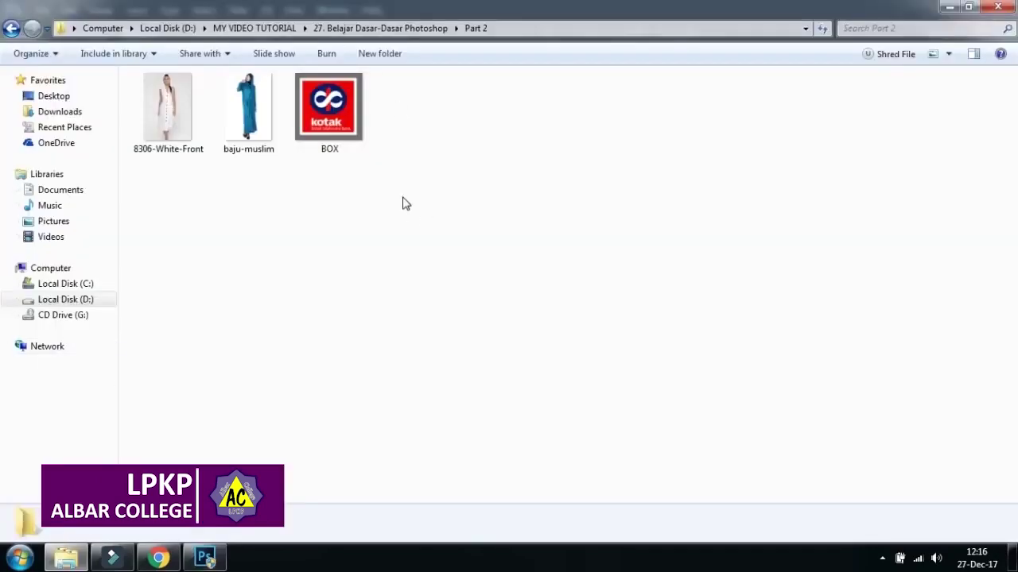
pyautogui.doubleClick(166, 100)
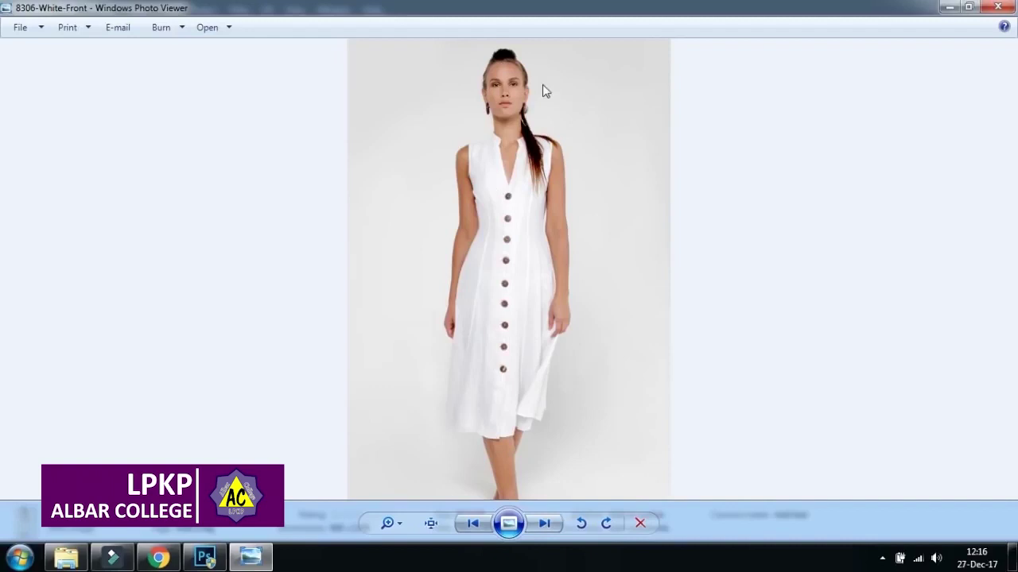
pyautogui.scroll(2, 558, 333)
pyautogui.moveTo(573, 212); pyautogui.dragTo(575, 334)
pyautogui.click(507, 251)
pyautogui.moveTo(511, 204); pyautogui.dragTo(509, 140)
pyautogui.moveTo(502, 354); pyautogui.dragTo(482, 163)
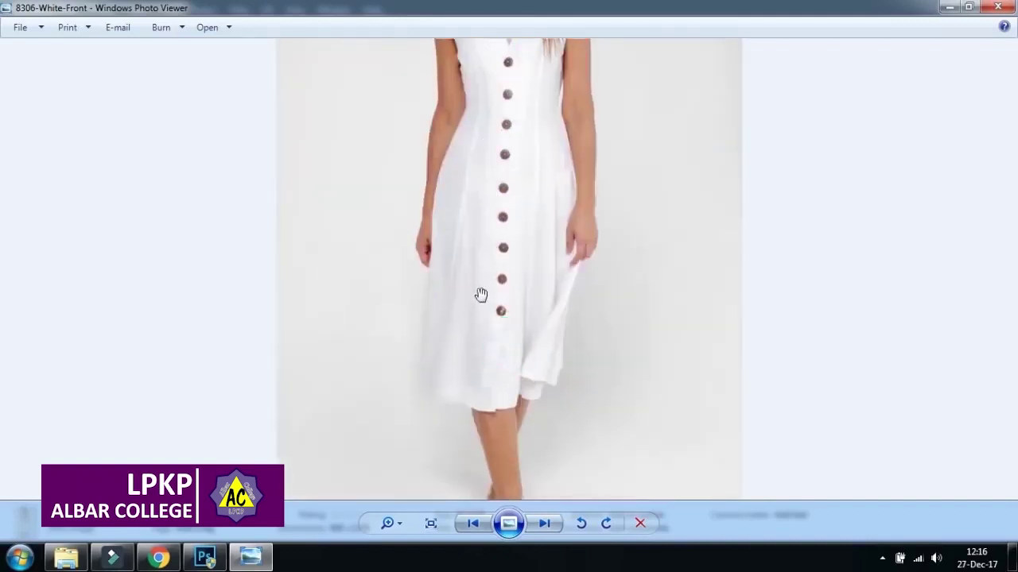
pyautogui.scroll(-2, 445, 273)
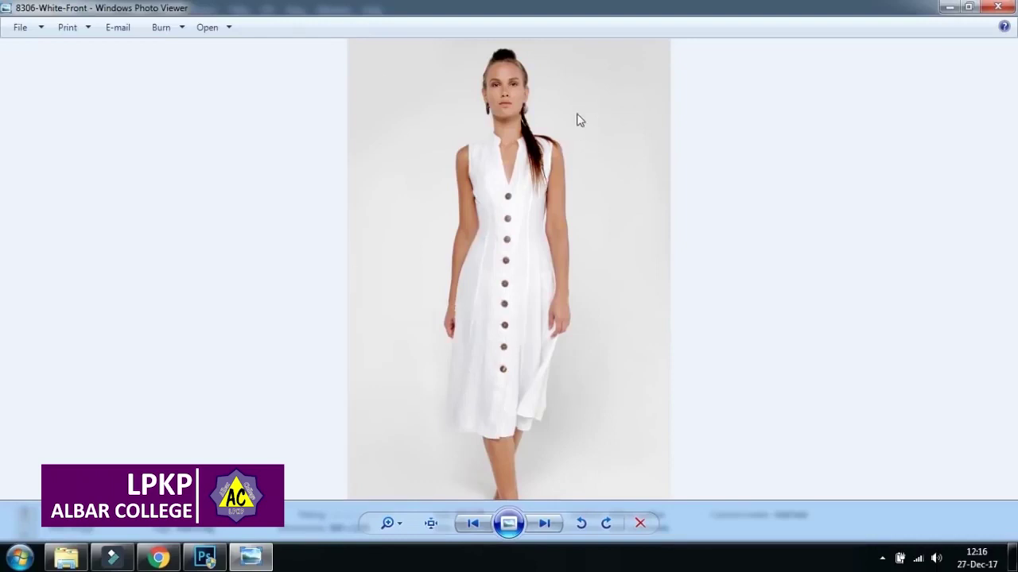
# Step: View the baju-muslim and BOX images, and minimize the photo viewer
pyautogui.click(545, 523)
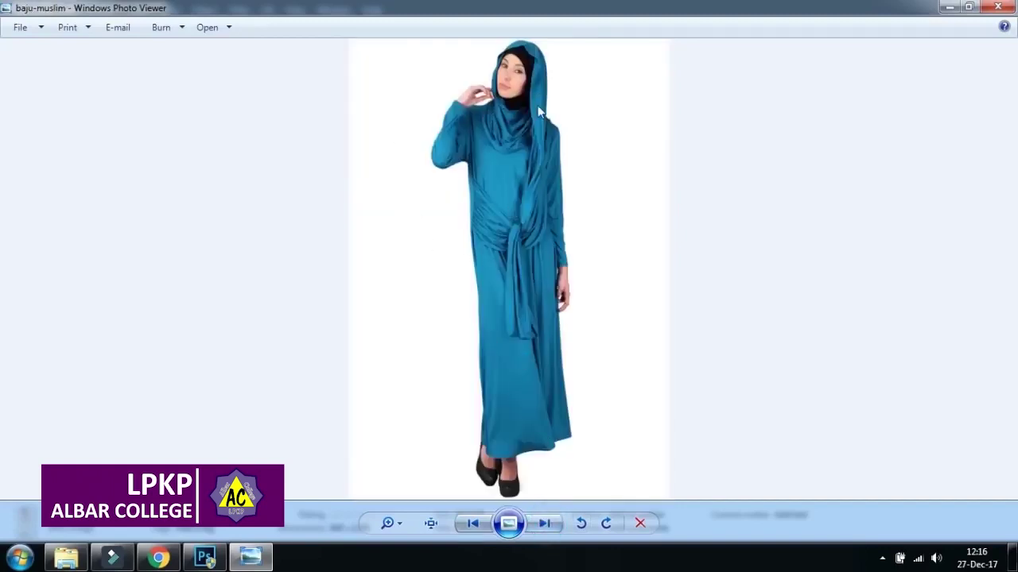
pyautogui.click(546, 523)
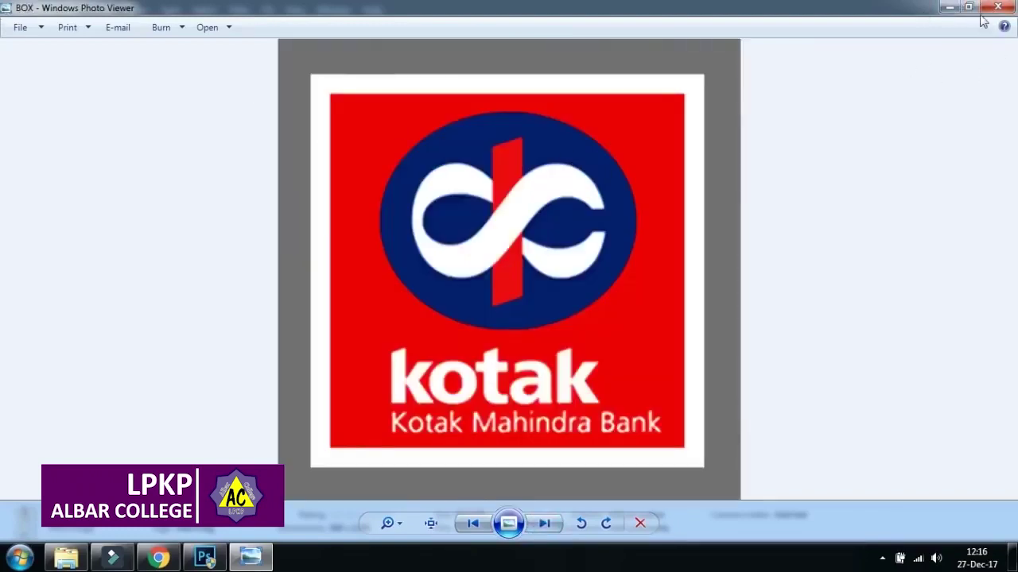
pyautogui.click(951, 8)
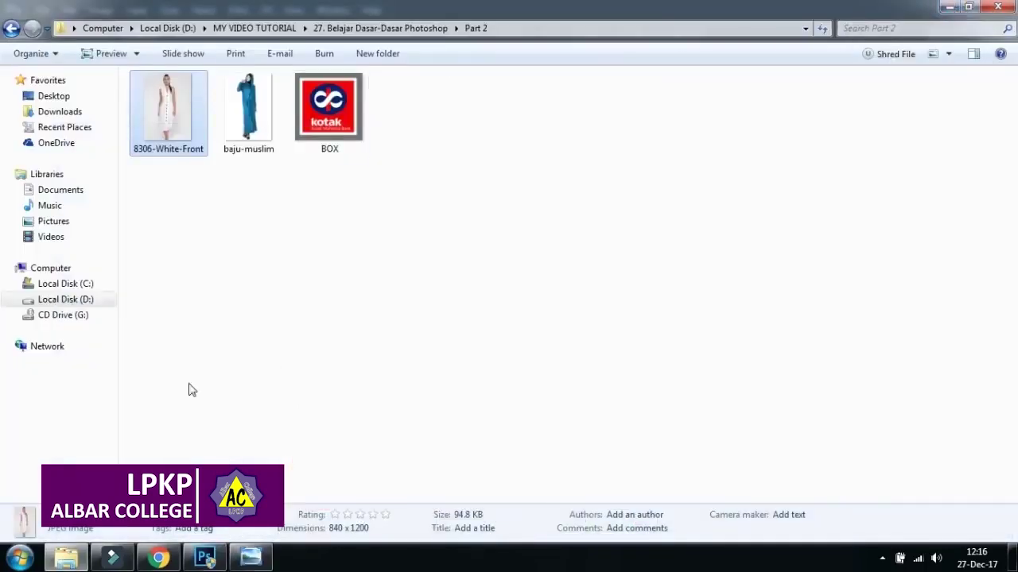
# Step: Switch to Photoshop, open 8306-White-Front.jpg and dock its window as a document tab
pyautogui.click(209, 559)
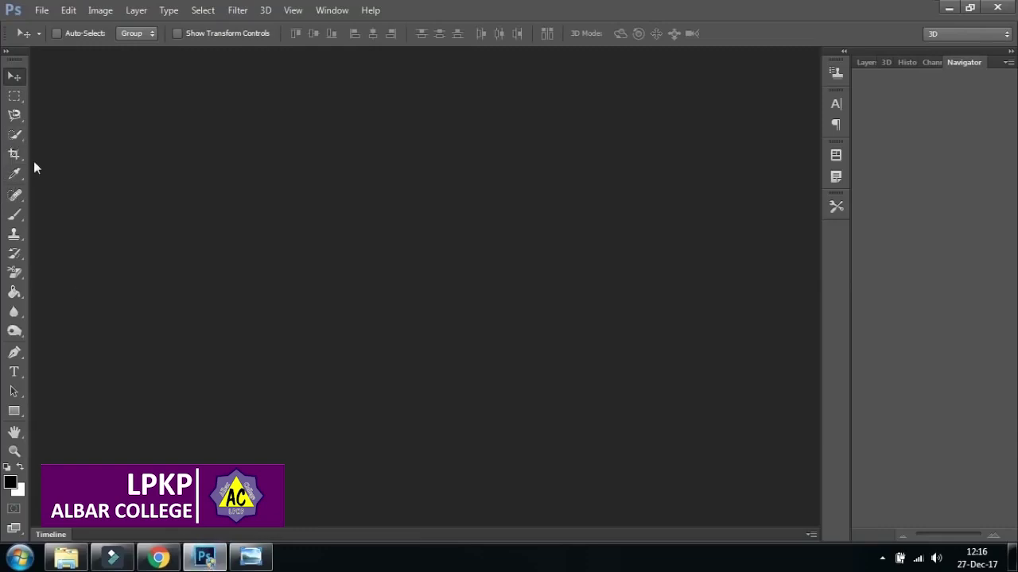
pyautogui.click(41, 9)
pyautogui.click(74, 41)
pyautogui.click(362, 169)
pyautogui.click(577, 397)
pyautogui.moveTo(135, 58); pyautogui.dragTo(246, 55)
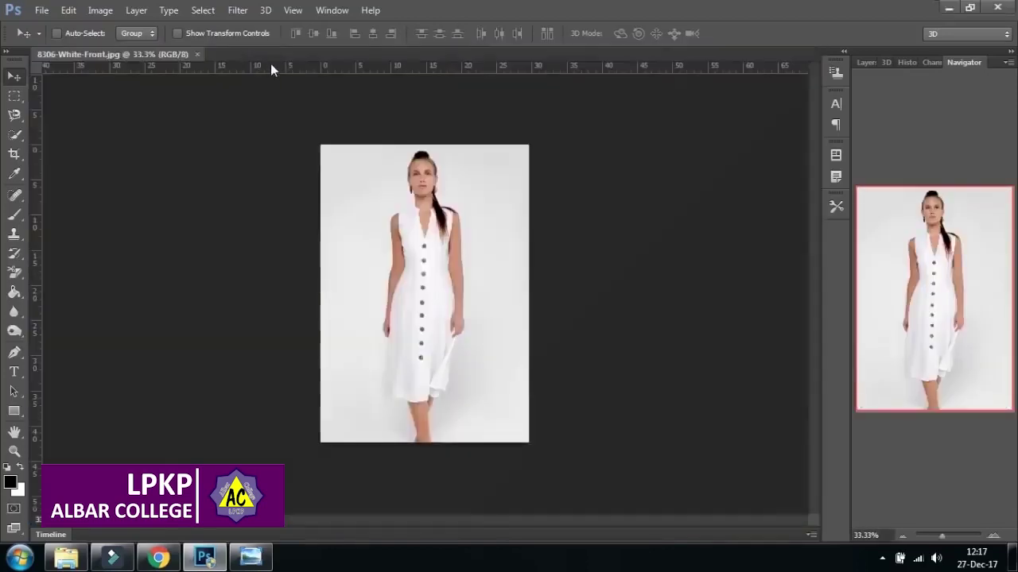
# Step: Open baju-muslim.jpg from the Part 2 folder and dock it as a tab beside the first image
pyautogui.click(41, 10)
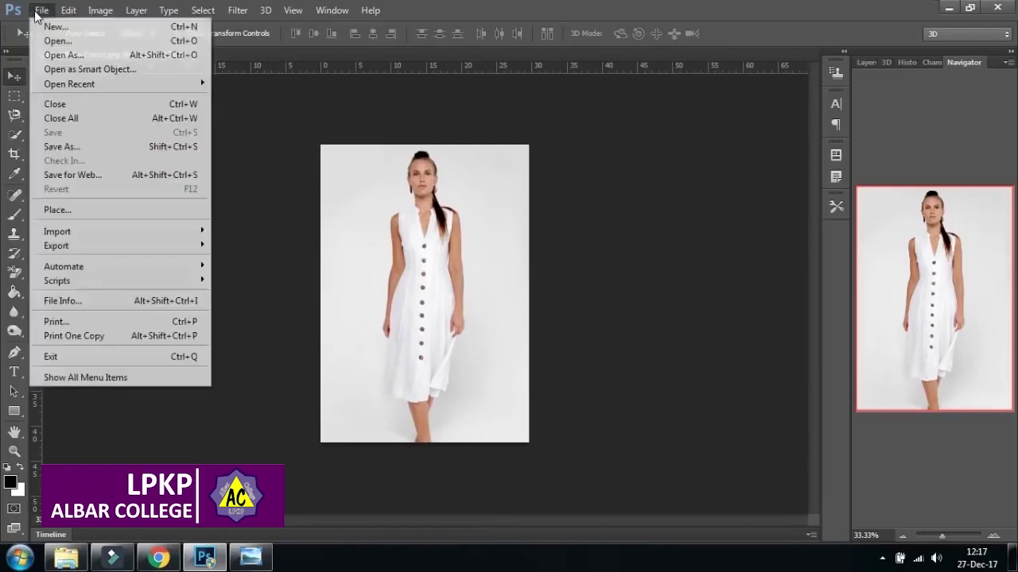
pyautogui.click(208, 38)
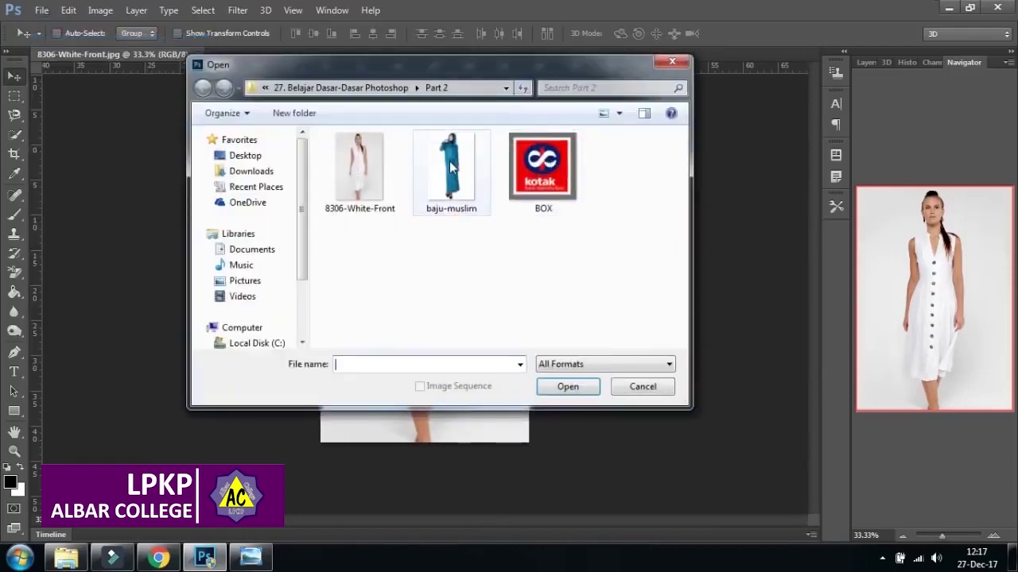
pyautogui.click(451, 166)
pyautogui.click(568, 386)
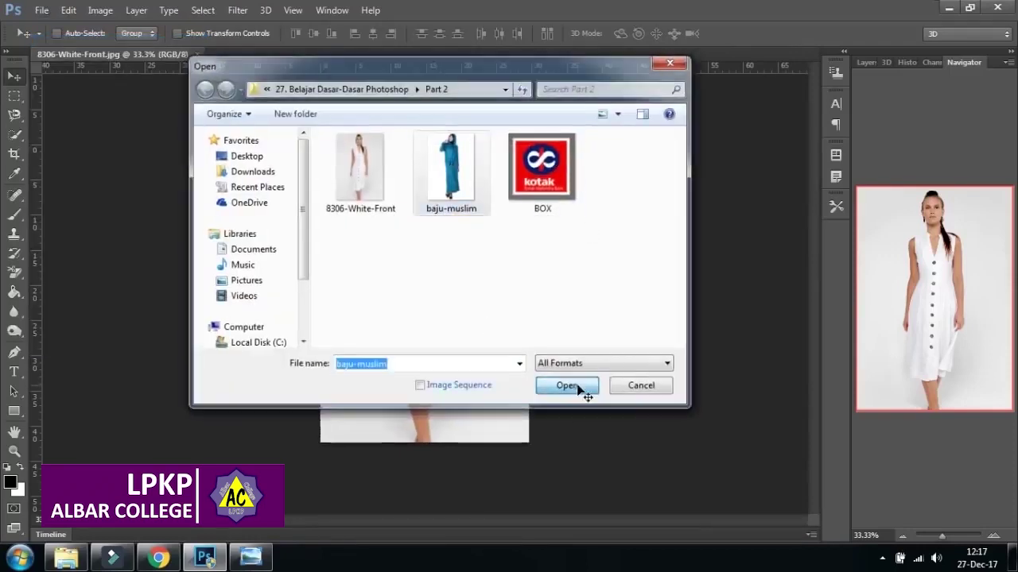
pyautogui.moveTo(212, 71); pyautogui.dragTo(350, 57)
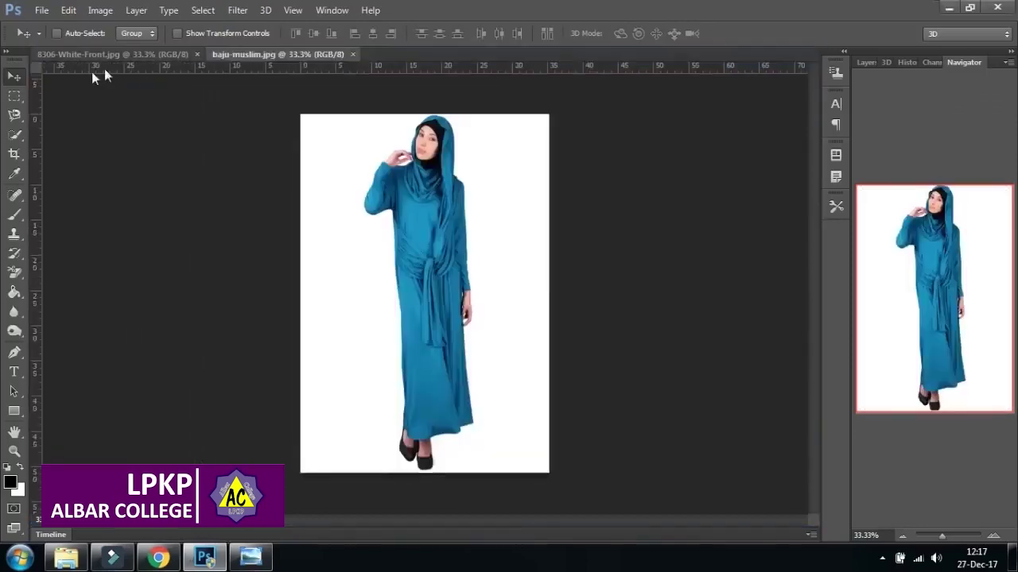
# Step: Open BOX.jpg from the Part 2 folder and dock it as the third document tab
pyautogui.click(41, 9)
pyautogui.click(60, 42)
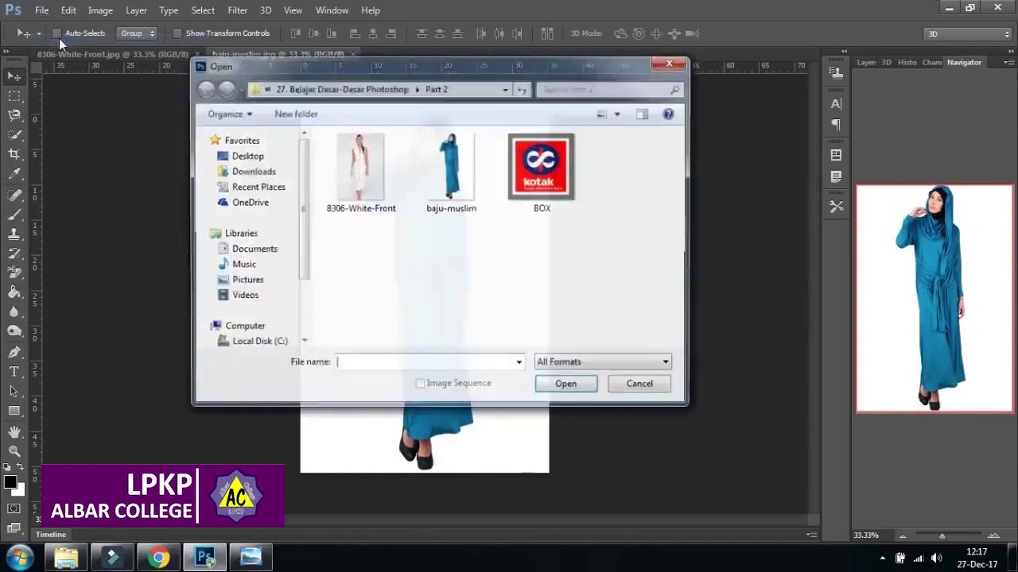
pyautogui.click(544, 198)
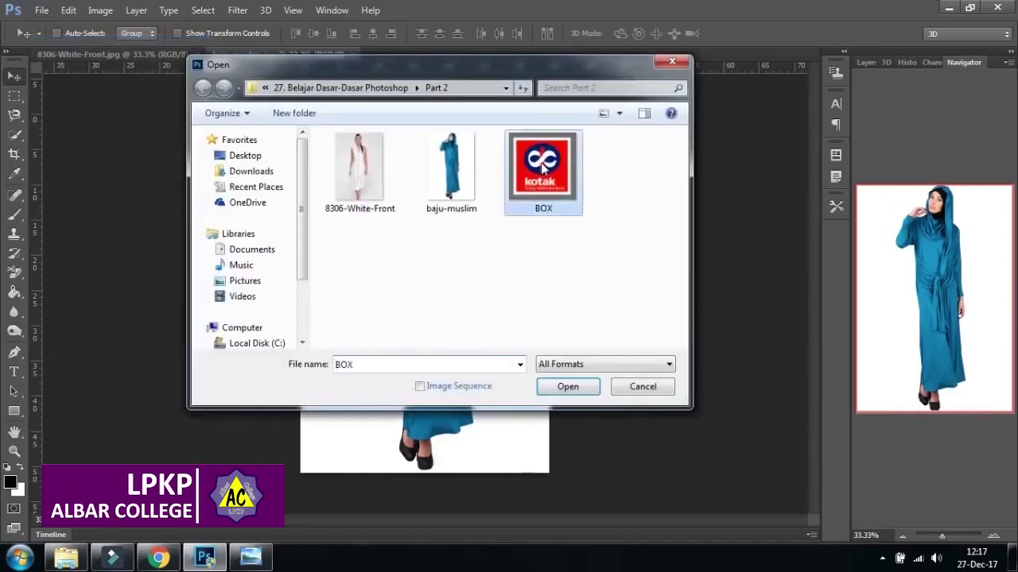
pyautogui.click(588, 391)
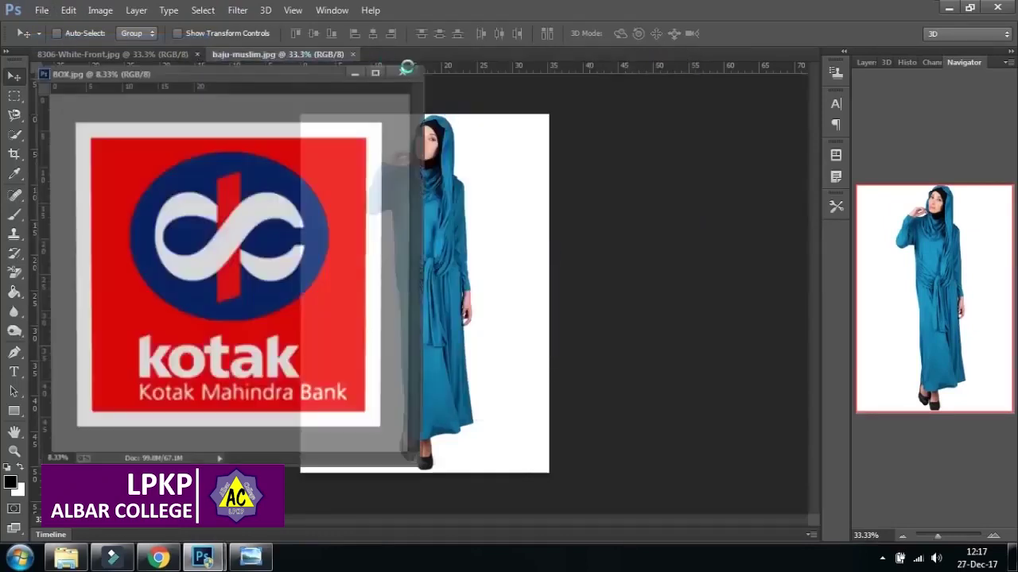
pyautogui.moveTo(272, 75); pyautogui.dragTo(550, 65)
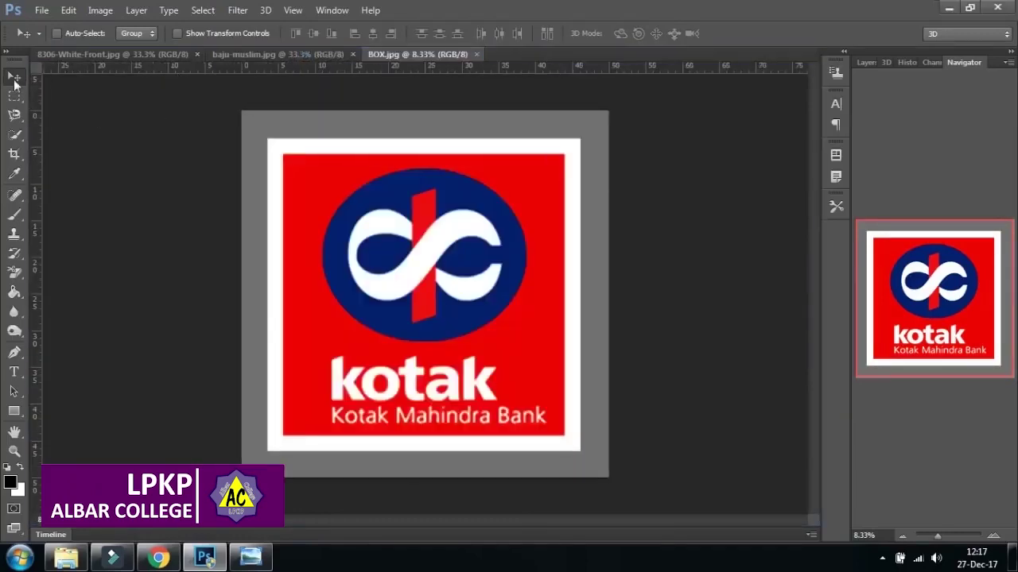
# Step: In 8306-White-Front.jpg, make a new selection of the background left of the woman with the Quick Selection tool
pyautogui.click(72, 58)
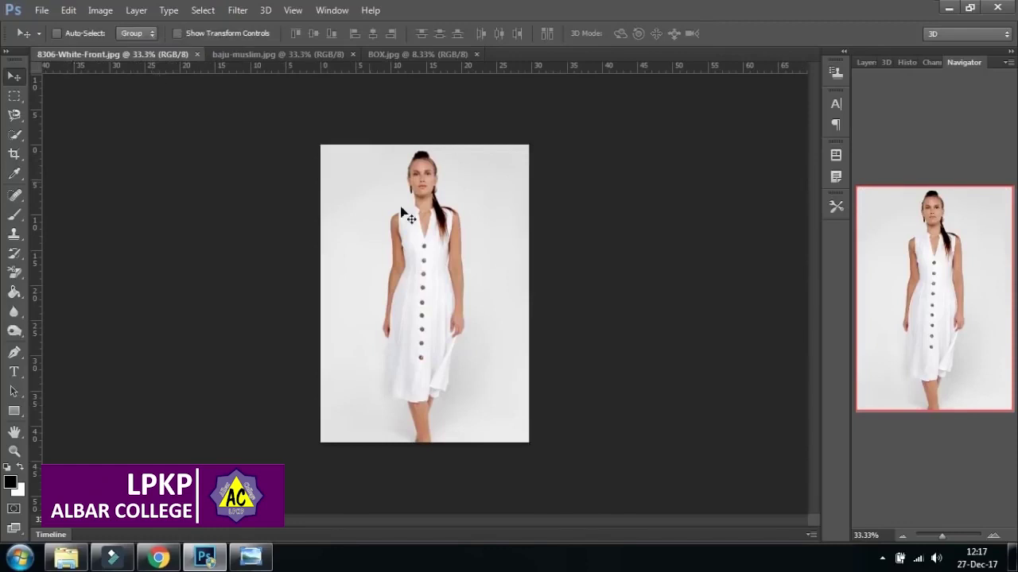
pyautogui.hotkey('ctrl', '+')
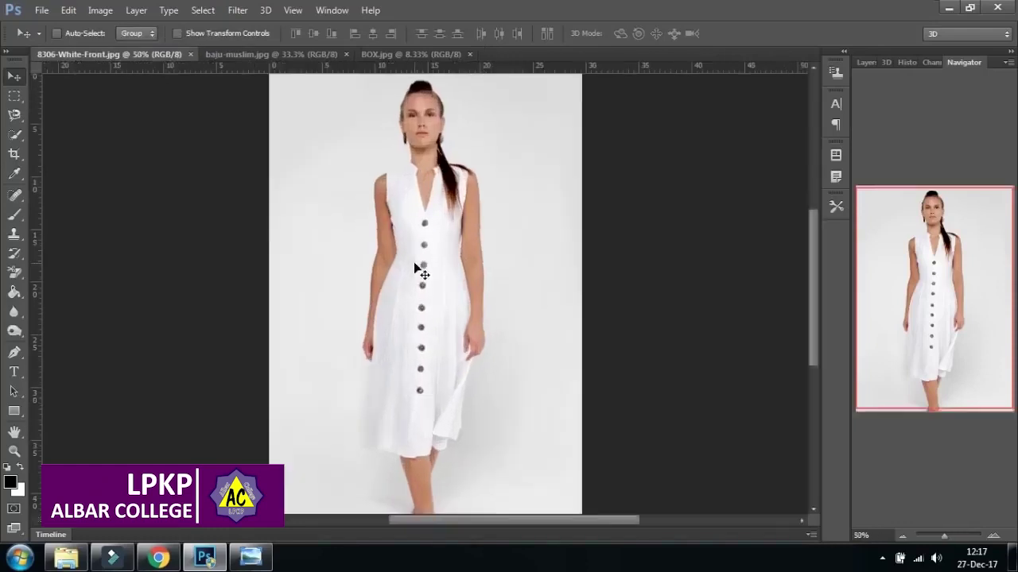
pyautogui.hotkey('ctrl', '+')
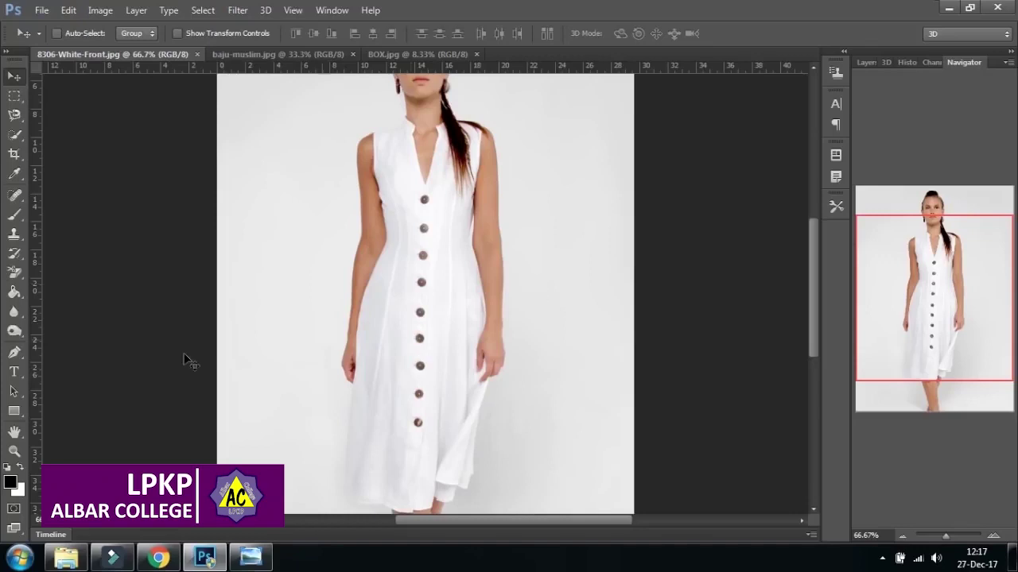
pyautogui.moveTo(945, 536); pyautogui.dragTo(945, 534)
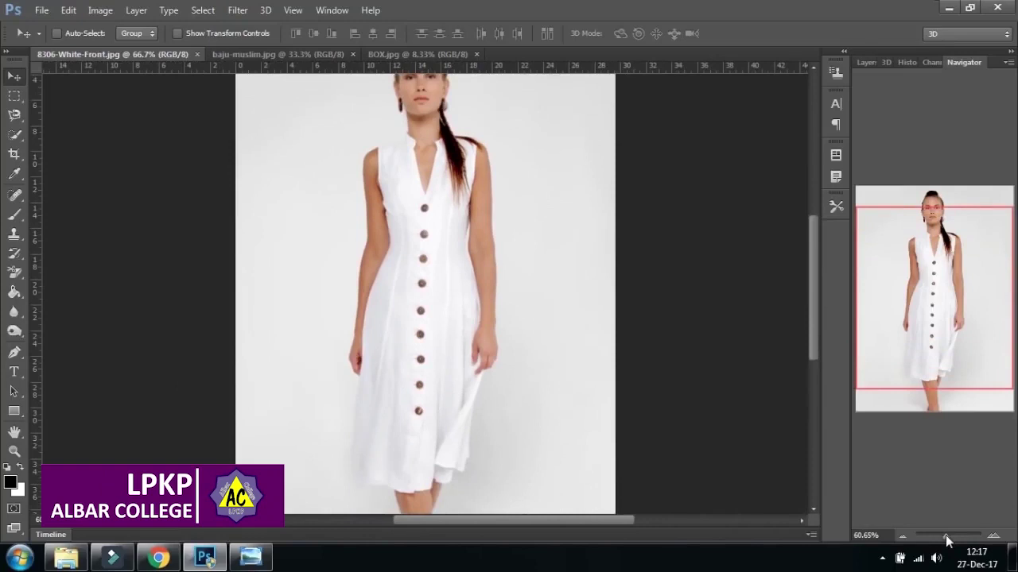
pyautogui.moveTo(387, 168); pyautogui.dragTo(403, 226)
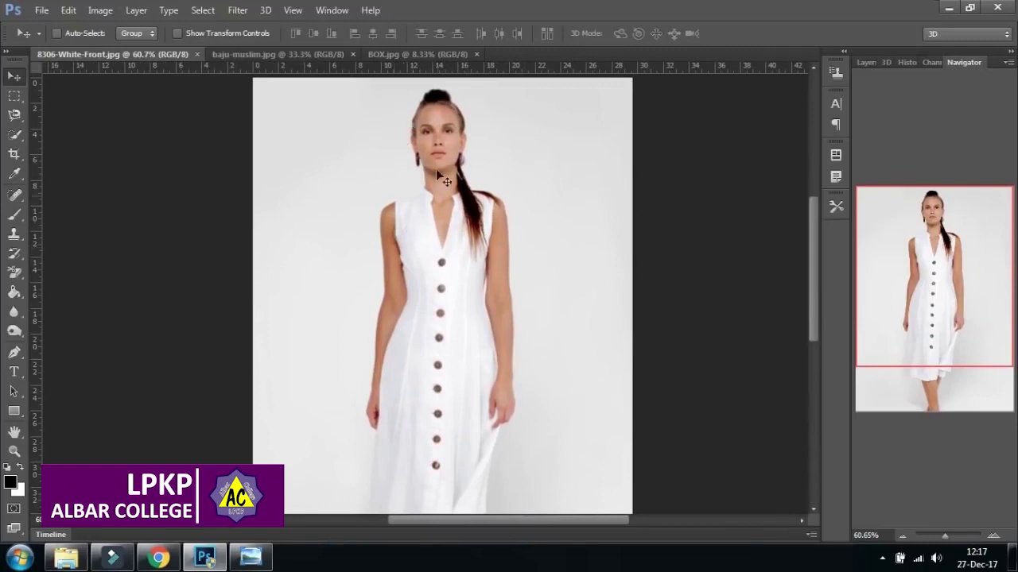
pyautogui.click(14, 134)
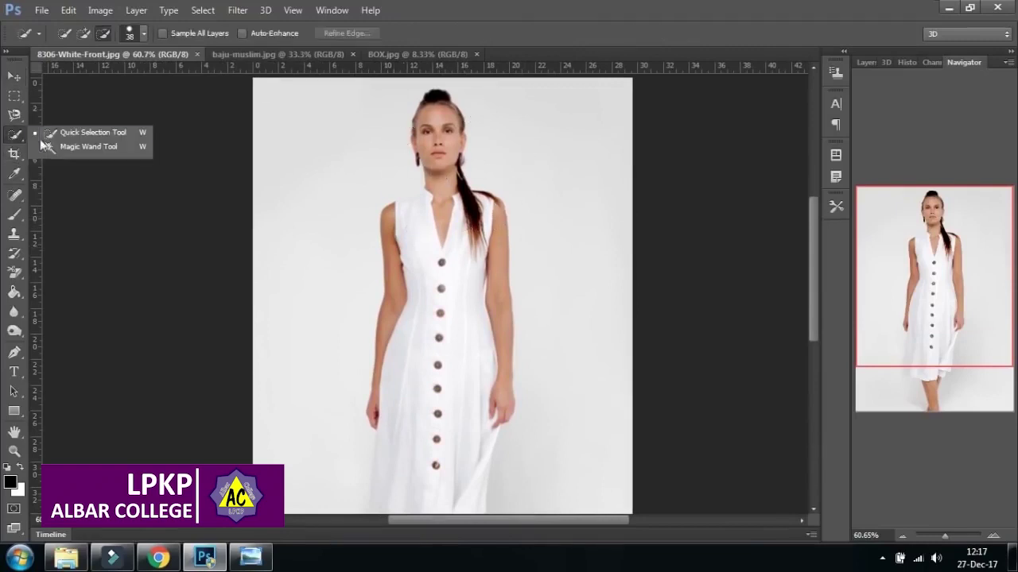
pyautogui.click(85, 135)
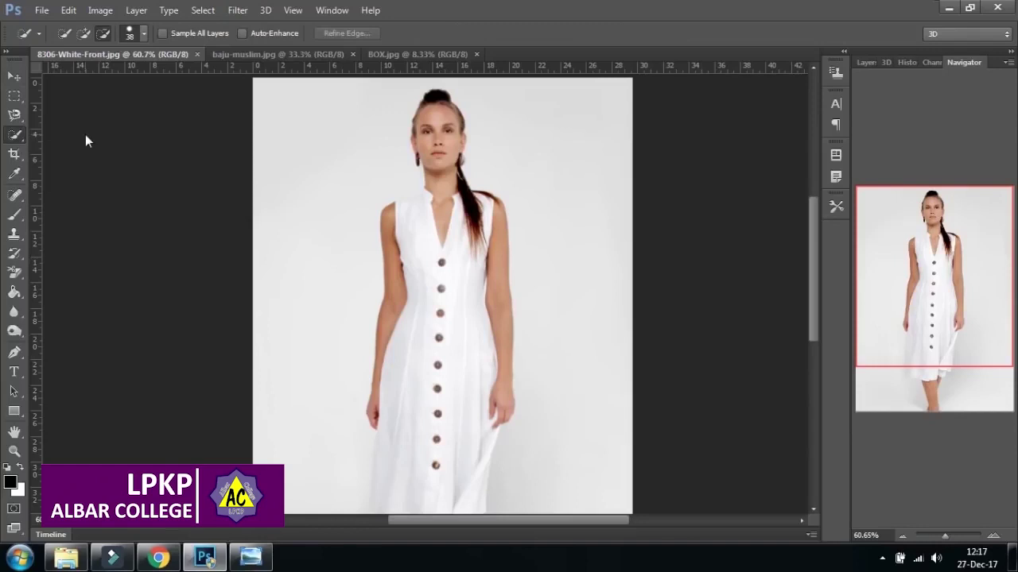
pyautogui.click(61, 35)
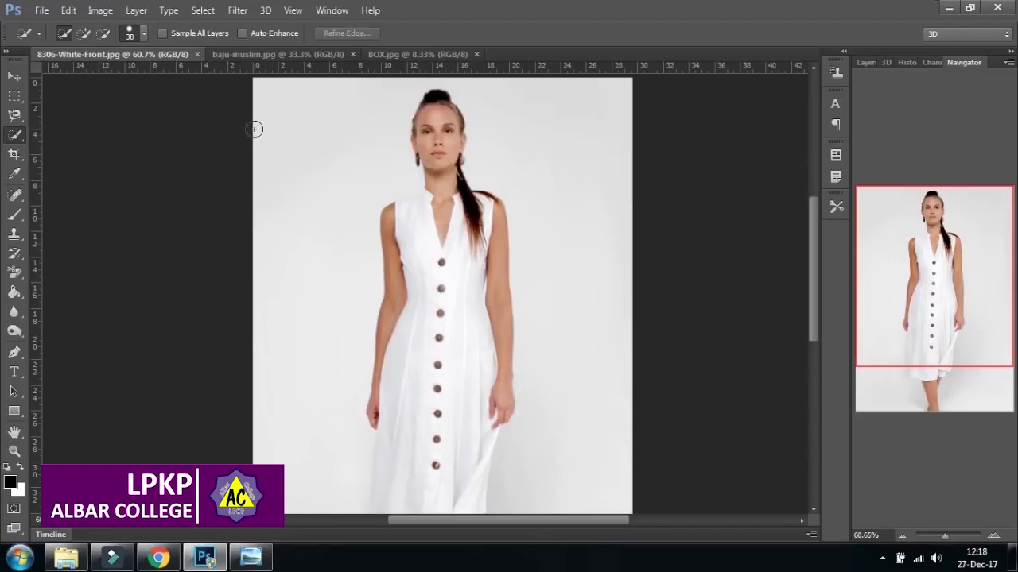
pyautogui.moveTo(259, 88)
pyautogui.mouseDown()
pyautogui.moveTo(307, 136)
pyautogui.moveTo(364, 156)
pyautogui.moveTo(306, 199)
pyautogui.moveTo(309, 316)
pyautogui.mouseUp()
pyautogui.scroll(-5, 309, 316)
pyautogui.moveTo(276, 125)
pyautogui.mouseDown()
pyautogui.moveTo(249, 222)
pyautogui.moveTo(262, 402)
pyautogui.mouseUp()
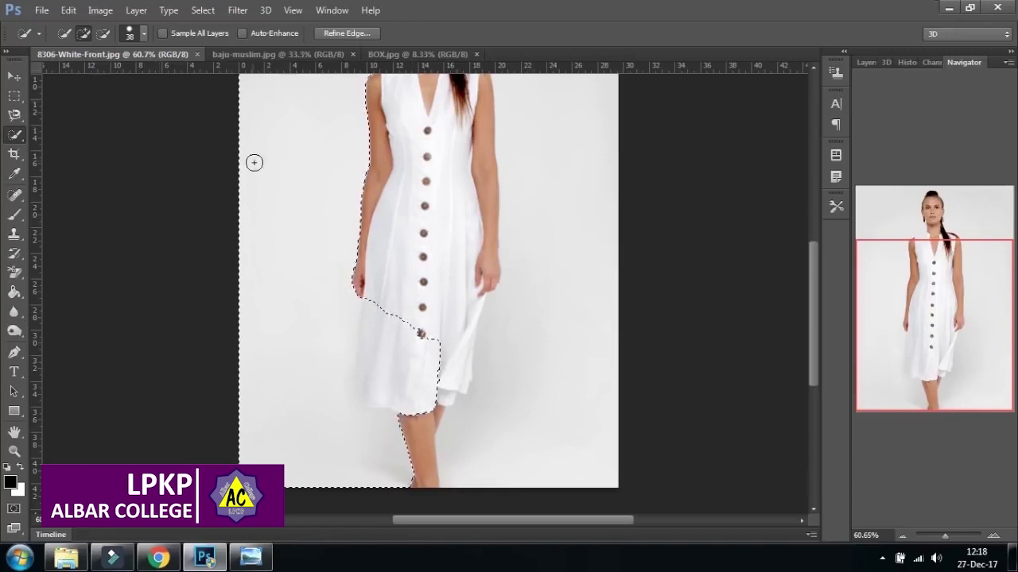
# Step: Extend the quick selection over the background above the woman's head and down the right side of the photo
pyautogui.moveTo(424, 151)
pyautogui.mouseDown()
pyautogui.moveTo(367, 289)
pyautogui.moveTo(358, 275)
pyautogui.moveTo(360, 318)
pyautogui.mouseUp()
pyautogui.moveTo(358, 118)
pyautogui.mouseDown()
pyautogui.moveTo(391, 113)
pyautogui.moveTo(474, 140)
pyautogui.moveTo(549, 197)
pyautogui.mouseUp()
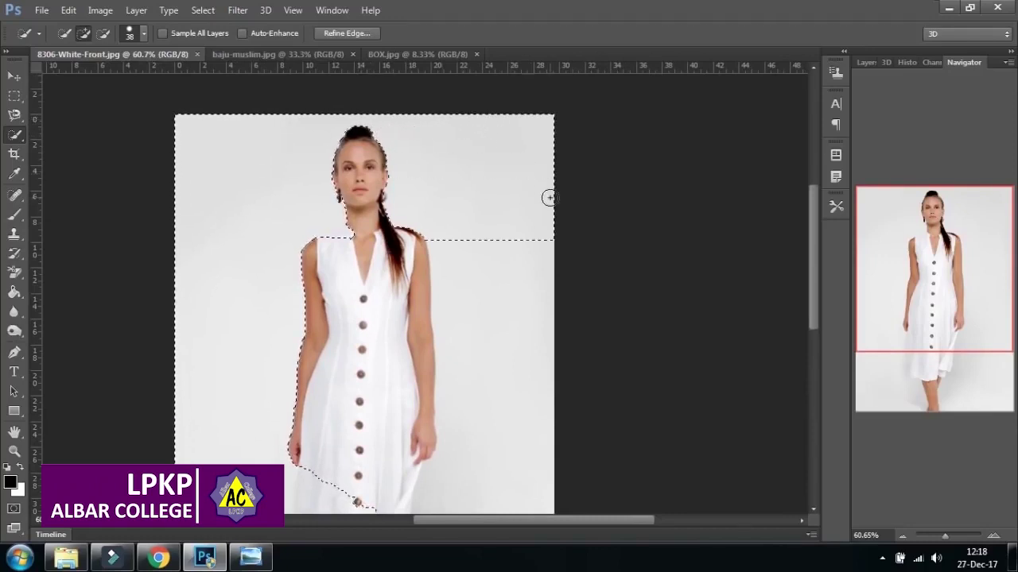
pyautogui.scroll(-5, 509, 185)
pyautogui.moveTo(492, 101)
pyautogui.mouseDown()
pyautogui.moveTo(530, 141)
pyautogui.moveTo(541, 236)
pyautogui.moveTo(530, 277)
pyautogui.moveTo(481, 292)
pyautogui.mouseUp()
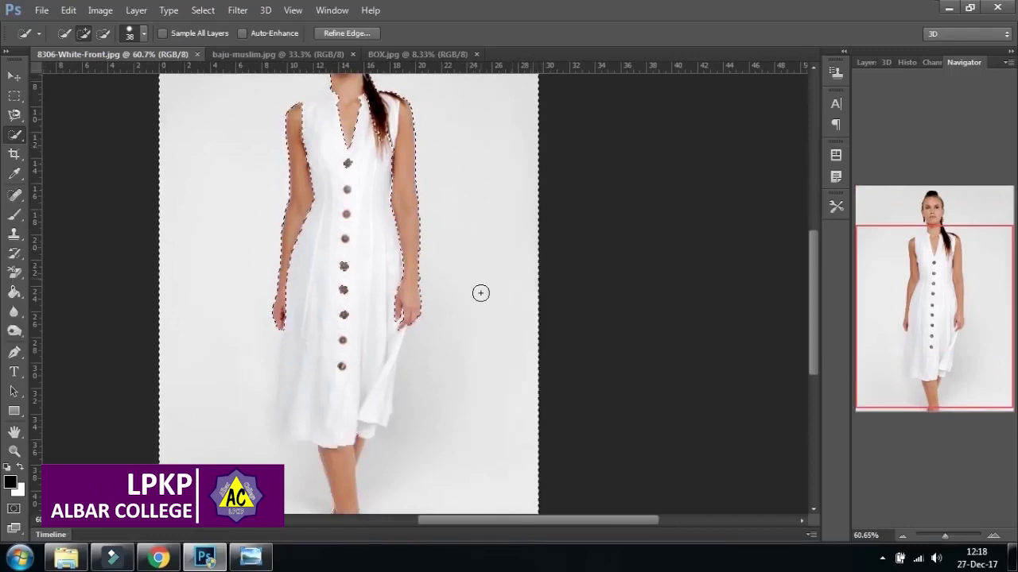
pyautogui.scroll(-4, 457, 198)
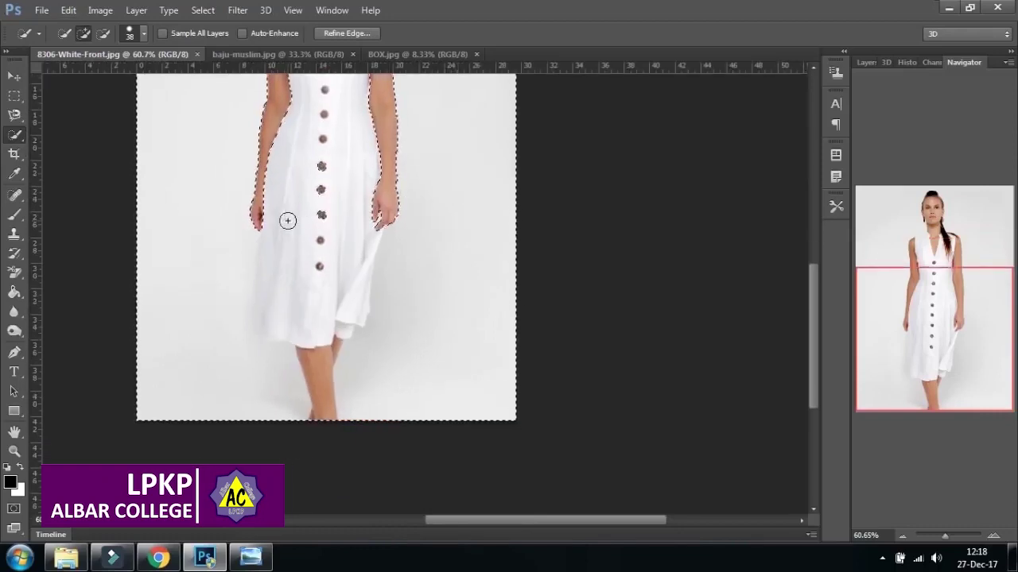
pyautogui.hotkey('ctrl', '-')
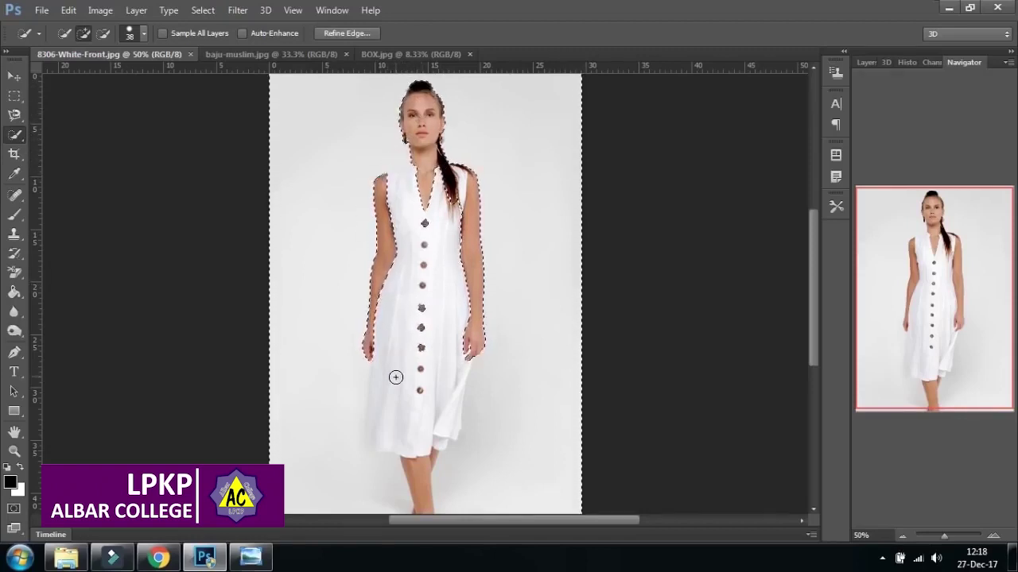
# Step: Subtract the upper part of the white dress, from the shoulders down to hand level, from the quick selection
pyautogui.click(104, 34)
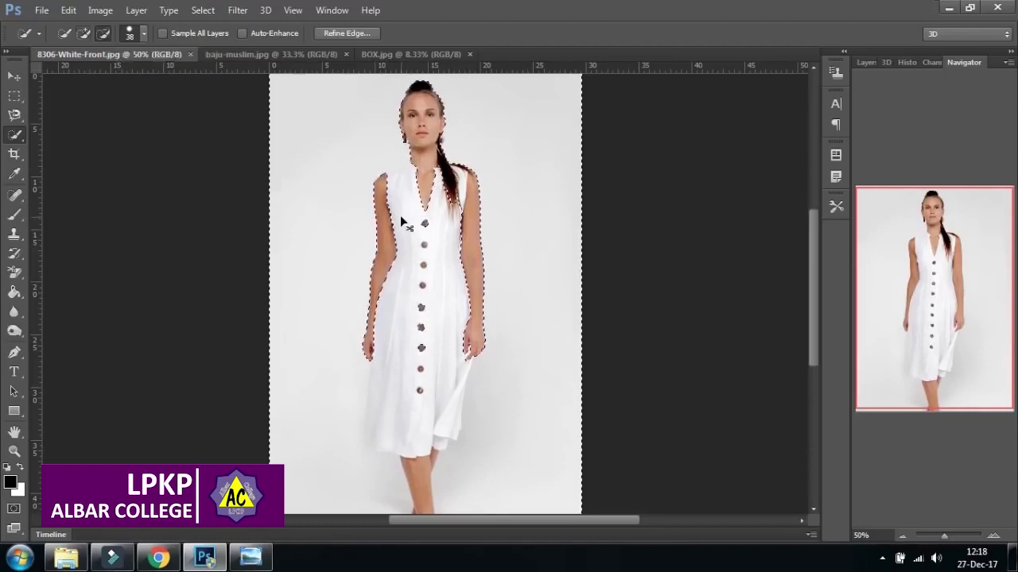
pyautogui.scroll(3, 401, 223)
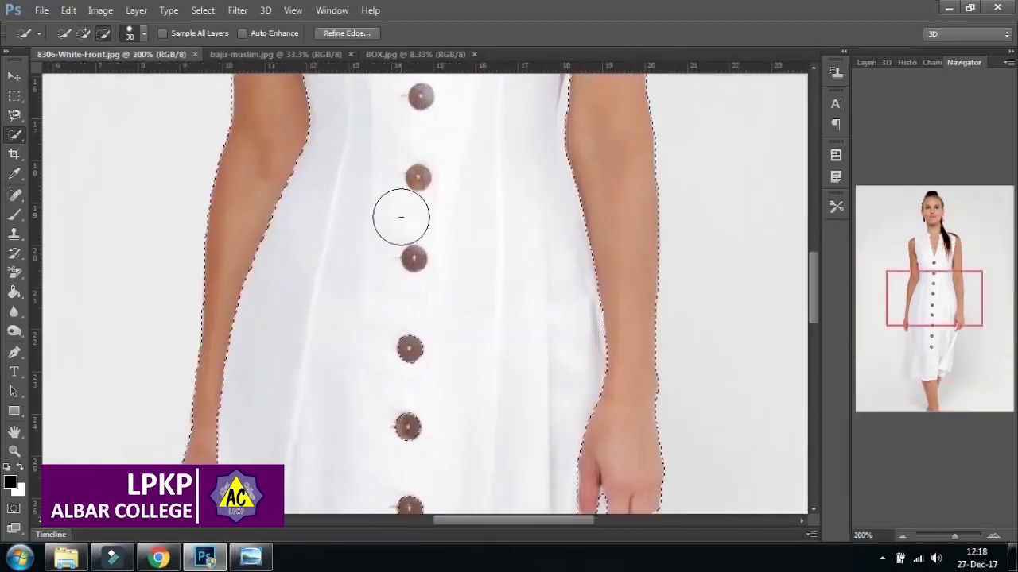
pyautogui.scroll(-1, 402, 221)
pyautogui.scroll(3, 408, 224)
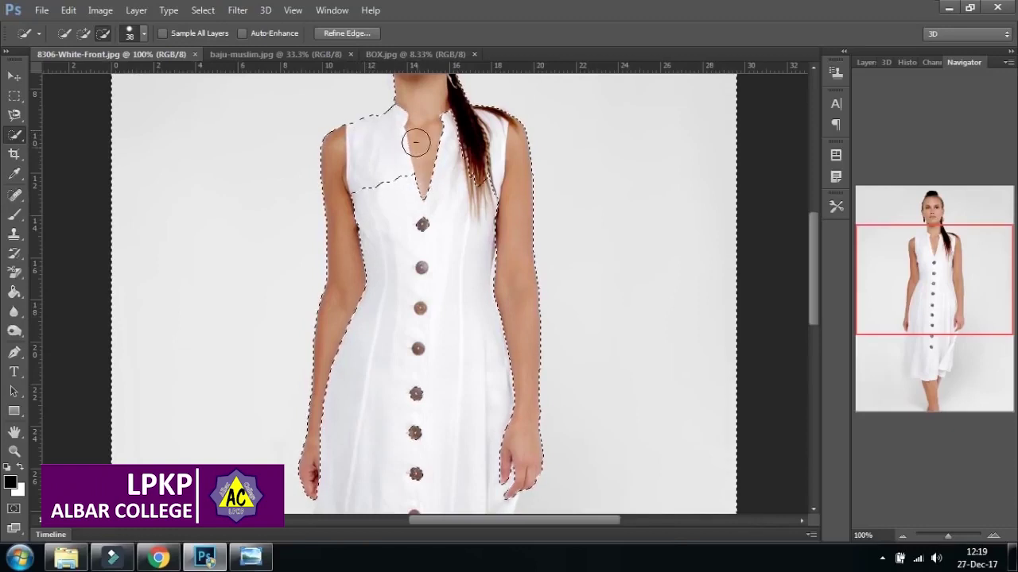
pyautogui.moveTo(405, 171); pyautogui.dragTo(415, 216)
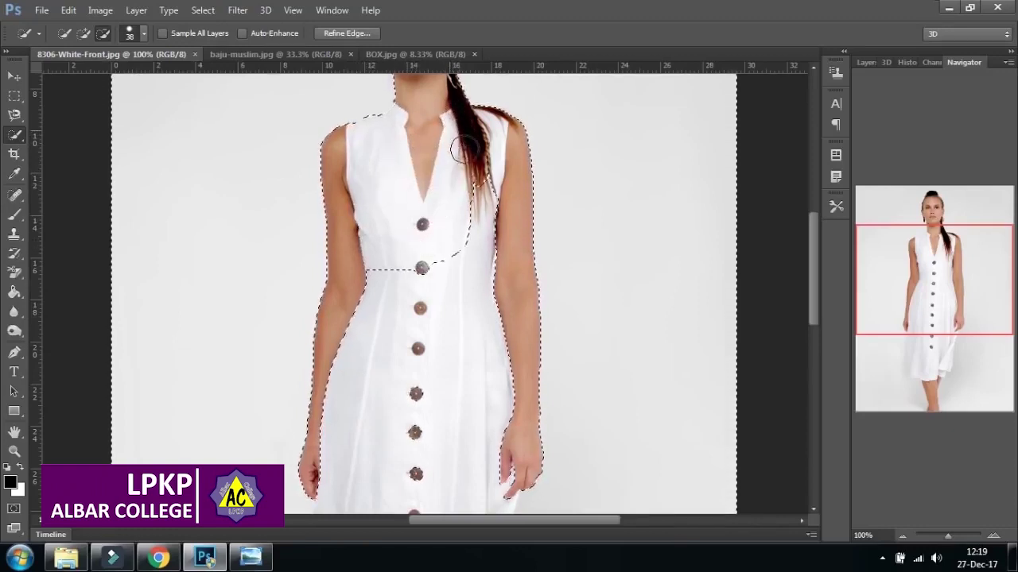
pyautogui.moveTo(468, 202)
pyautogui.mouseDown()
pyautogui.moveTo(462, 262)
pyautogui.moveTo(469, 180)
pyautogui.moveTo(485, 163)
pyautogui.moveTo(486, 183)
pyautogui.moveTo(471, 168)
pyautogui.moveTo(430, 260)
pyautogui.moveTo(396, 176)
pyautogui.moveTo(408, 155)
pyautogui.moveTo(411, 312)
pyautogui.mouseUp()
pyautogui.moveTo(414, 268); pyautogui.dragTo(437, 114)
pyautogui.moveTo(442, 163); pyautogui.dragTo(434, 213)
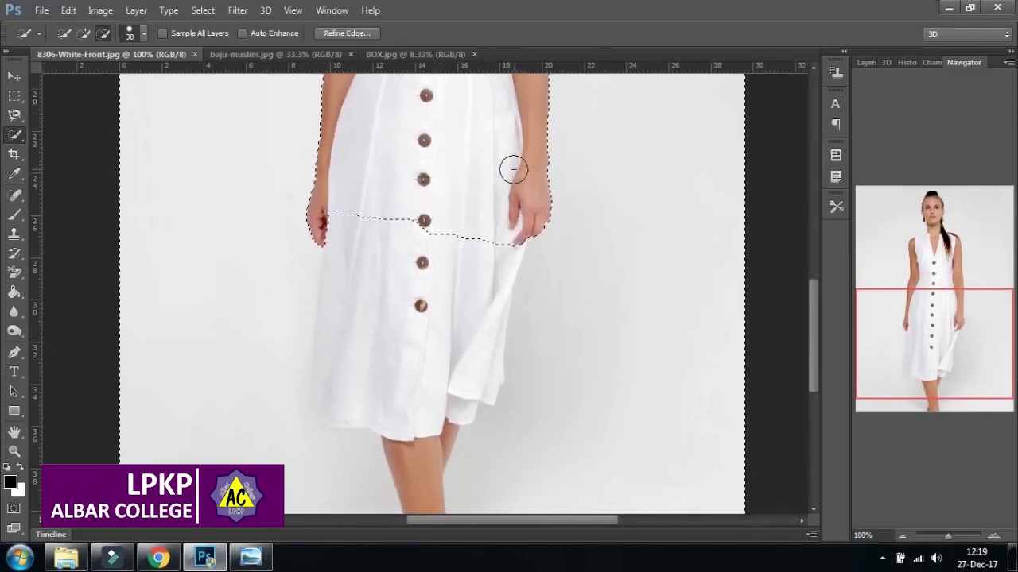
# Step: Subtract the skirt below the woman's hands from the background selection
pyautogui.moveTo(432, 211)
pyautogui.mouseDown()
pyautogui.moveTo(429, 131)
pyautogui.moveTo(404, 156)
pyautogui.moveTo(407, 280)
pyautogui.moveTo(372, 182)
pyautogui.moveTo(381, 266)
pyautogui.mouseUp()
pyautogui.scroll(-4, 363, 170)
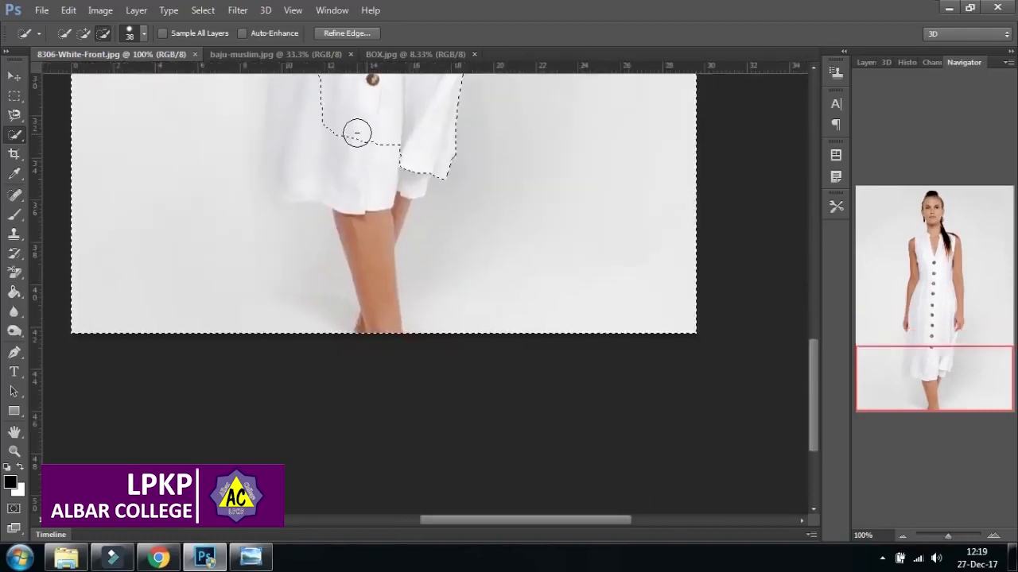
pyautogui.scroll(4, 357, 132)
pyautogui.moveTo(416, 268)
pyautogui.mouseDown()
pyautogui.moveTo(405, 246)
pyautogui.moveTo(381, 275)
pyautogui.moveTo(391, 227)
pyautogui.moveTo(377, 249)
pyautogui.moveTo(379, 214)
pyautogui.moveTo(371, 214)
pyautogui.moveTo(387, 271)
pyautogui.mouseUp()
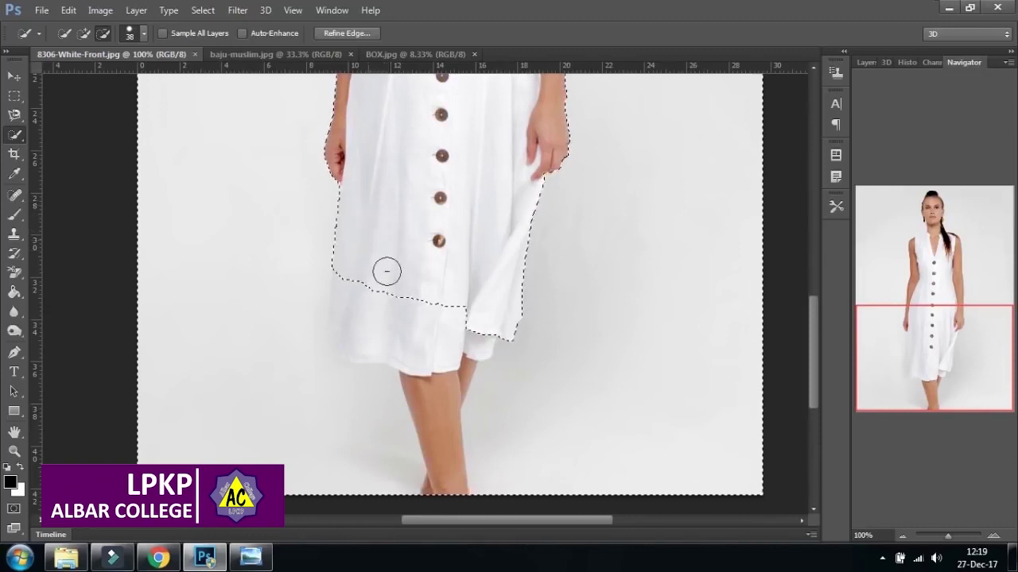
# Step: Subtract the dress hem and its lower corners from the selection down to the woman's legs
pyautogui.scroll(-3, 387, 271)
pyautogui.moveTo(374, 159); pyautogui.dragTo(377, 200)
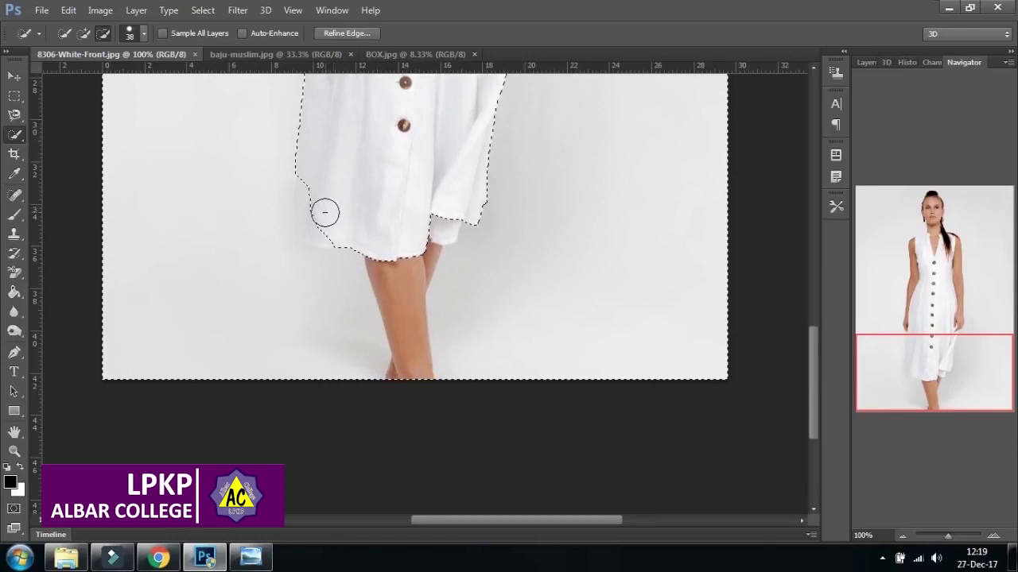
pyautogui.moveTo(323, 195)
pyautogui.mouseDown()
pyautogui.moveTo(316, 188)
pyautogui.moveTo(315, 197)
pyautogui.mouseUp()
pyautogui.keyDown('alt'); pyautogui.click(313, 223); pyautogui.keyUp('alt')
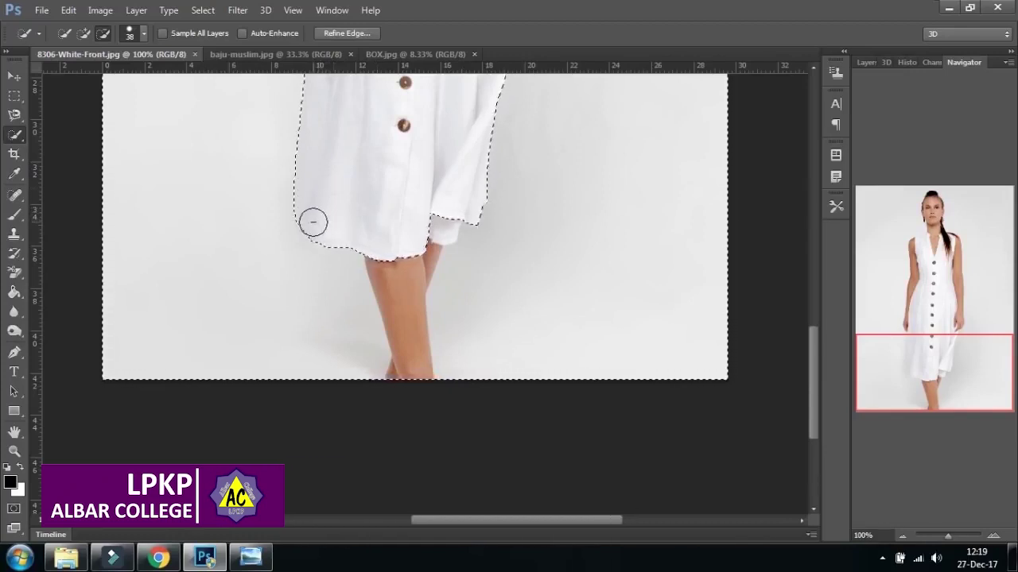
pyautogui.moveTo(409, 185)
pyautogui.mouseDown()
pyautogui.moveTo(412, 163)
pyautogui.moveTo(438, 181)
pyautogui.moveTo(432, 196)
pyautogui.moveTo(420, 163)
pyautogui.mouseUp()
pyautogui.click(390, 199)
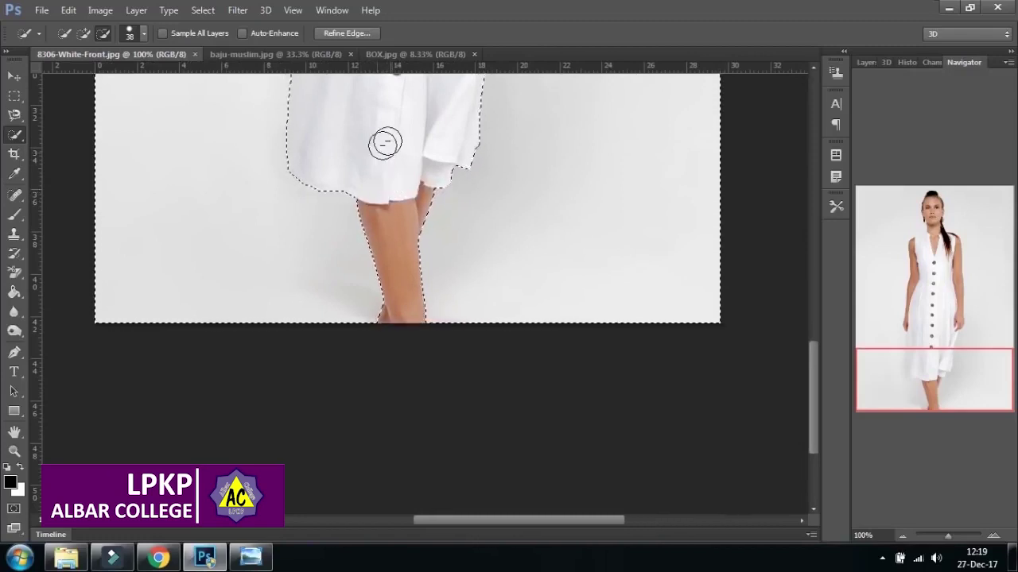
# Step: Check the selection outline up to the woman's head and invert it so the woman is selected instead of the background
pyautogui.scroll(5, 386, 257)
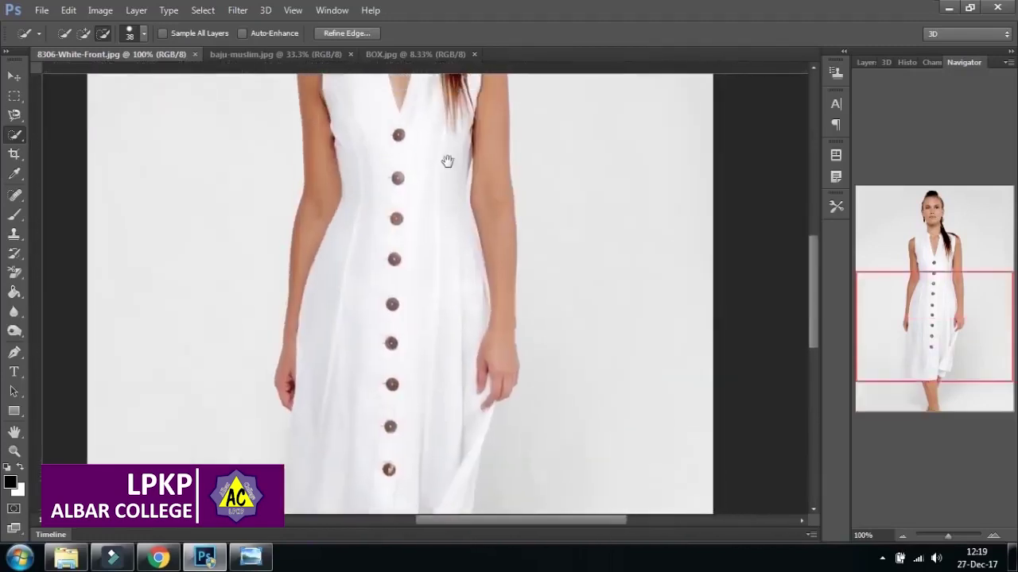
pyautogui.scroll(4, 448, 161)
pyautogui.hotkey('ctrl', 'r')
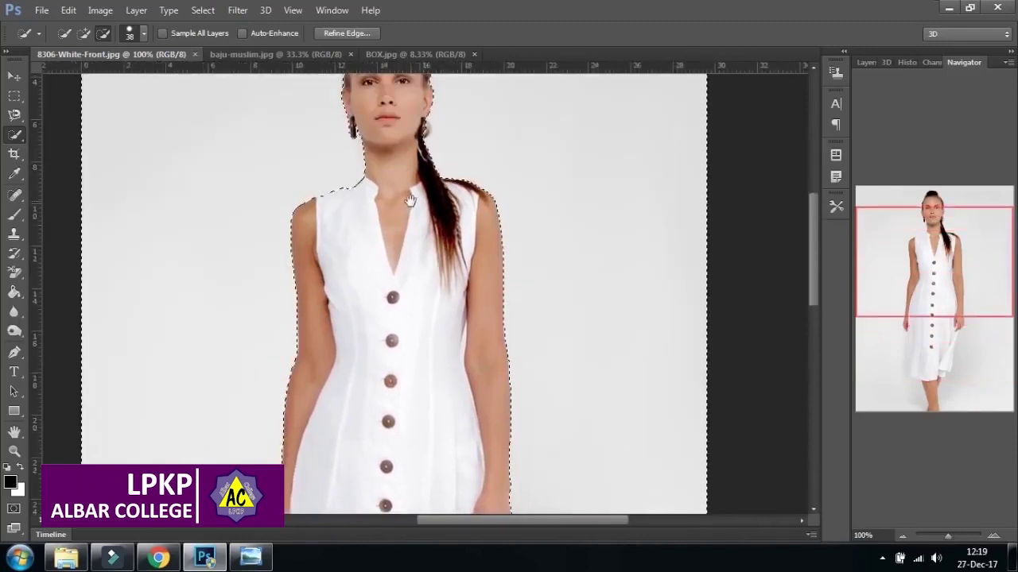
pyautogui.scroll(3, 409, 200)
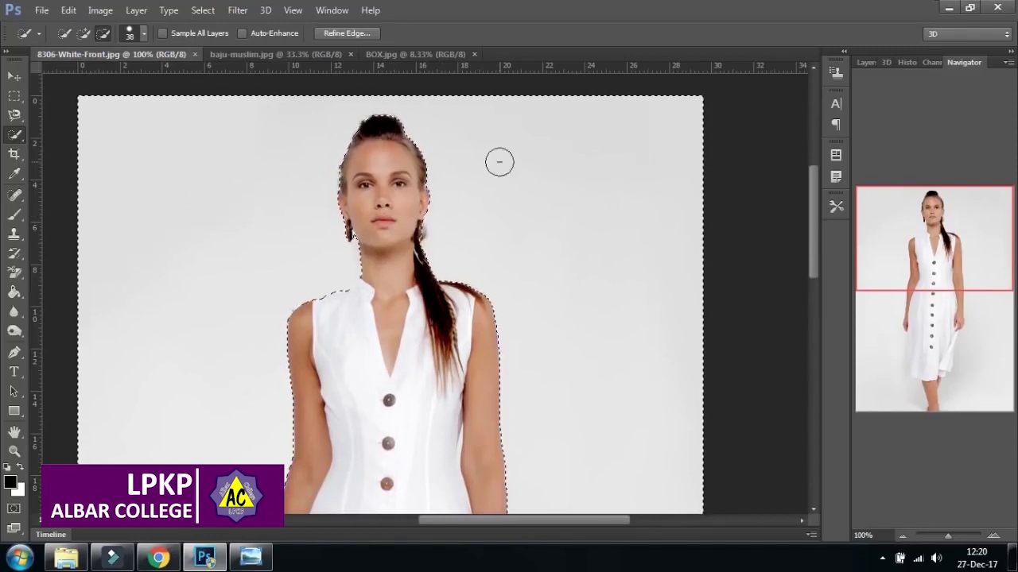
pyautogui.moveTo(948, 536); pyautogui.dragTo(945, 537)
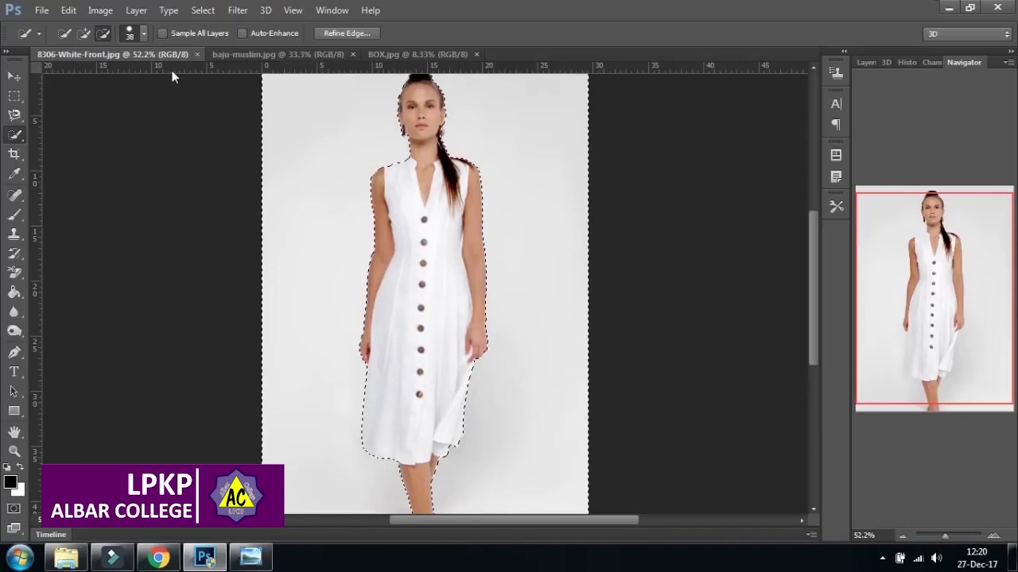
pyautogui.click(12, 79)
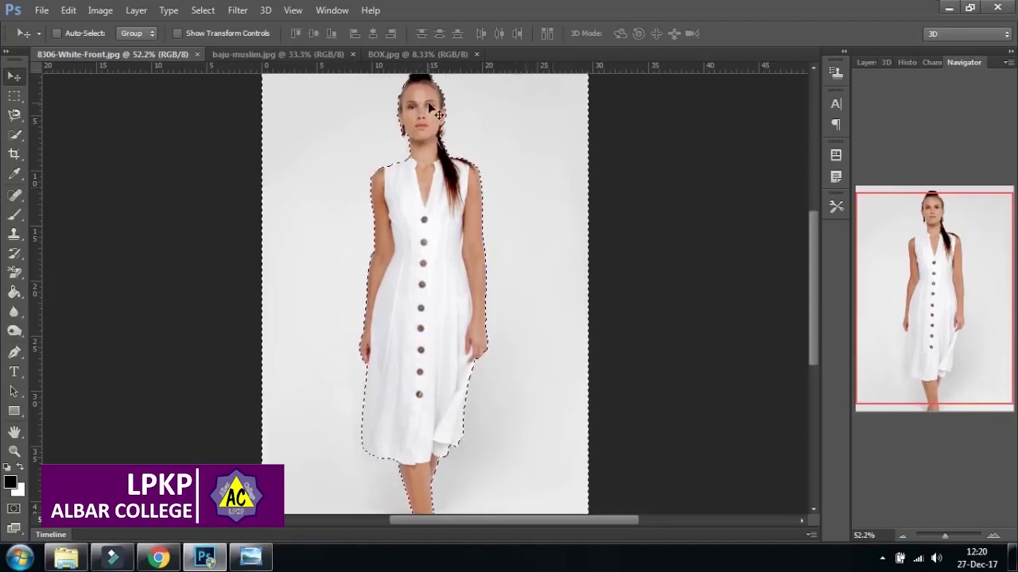
pyautogui.click(206, 14)
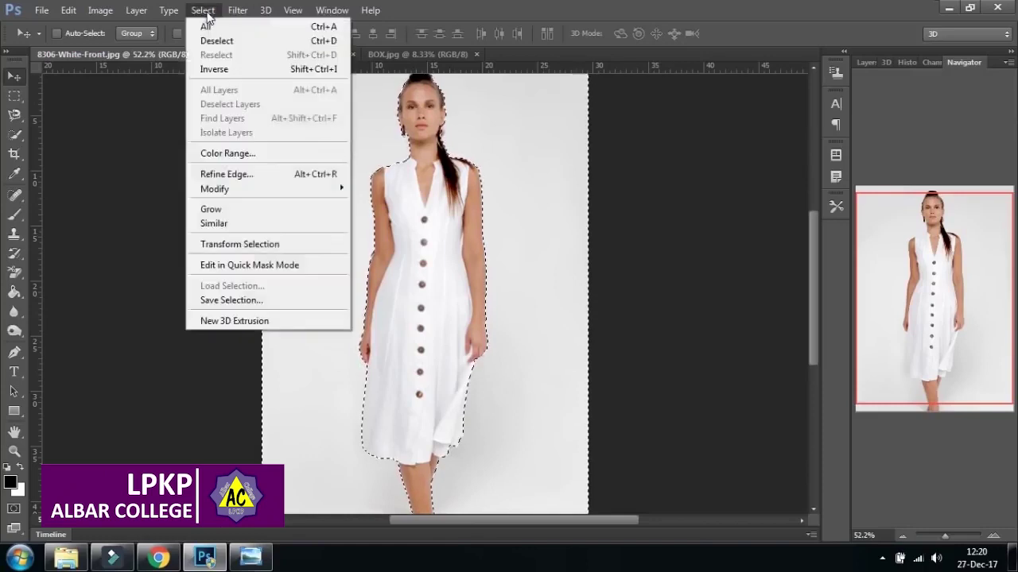
pyautogui.click(222, 69)
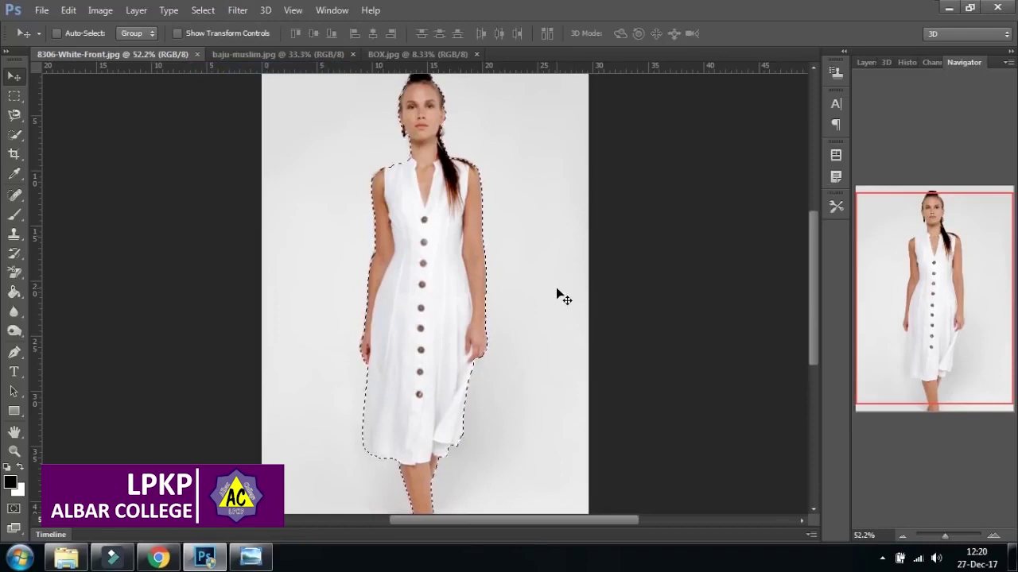
# Step: Copy the selected woman to a new layer and hide the Background layer
pyautogui.hotkey('ctrl', '-')
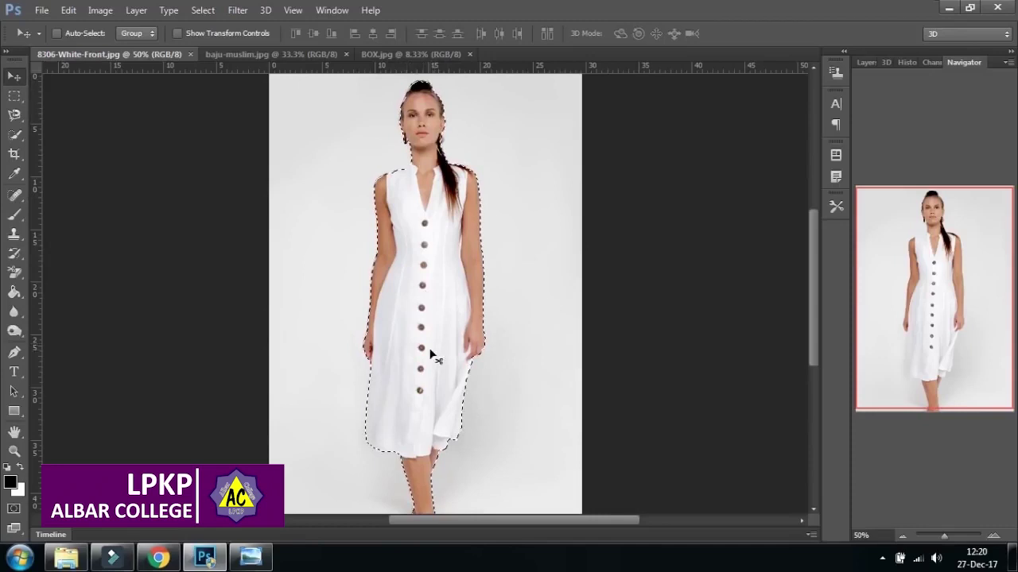
pyautogui.click(868, 63)
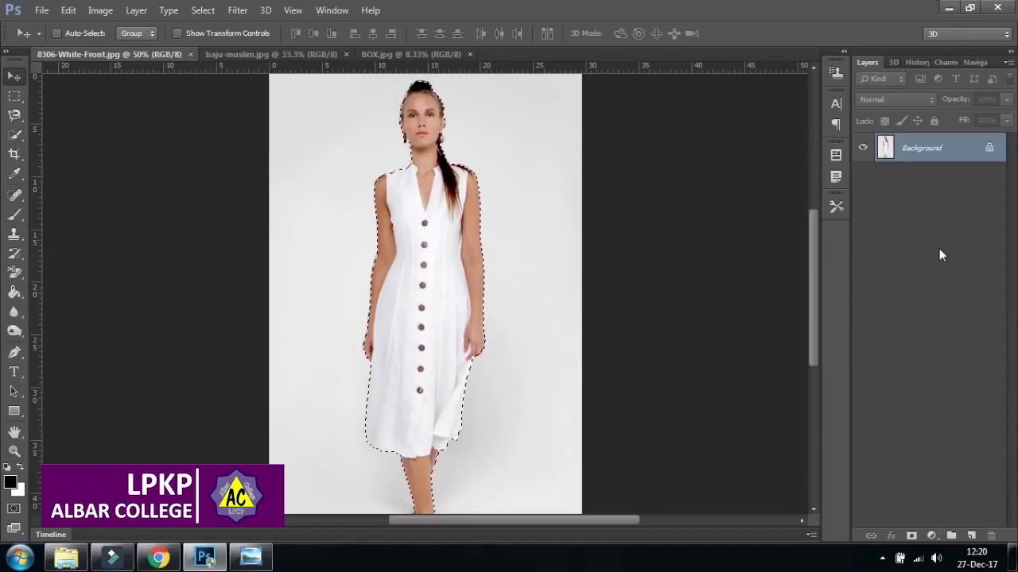
pyautogui.hotkey('ctrl', 'j')
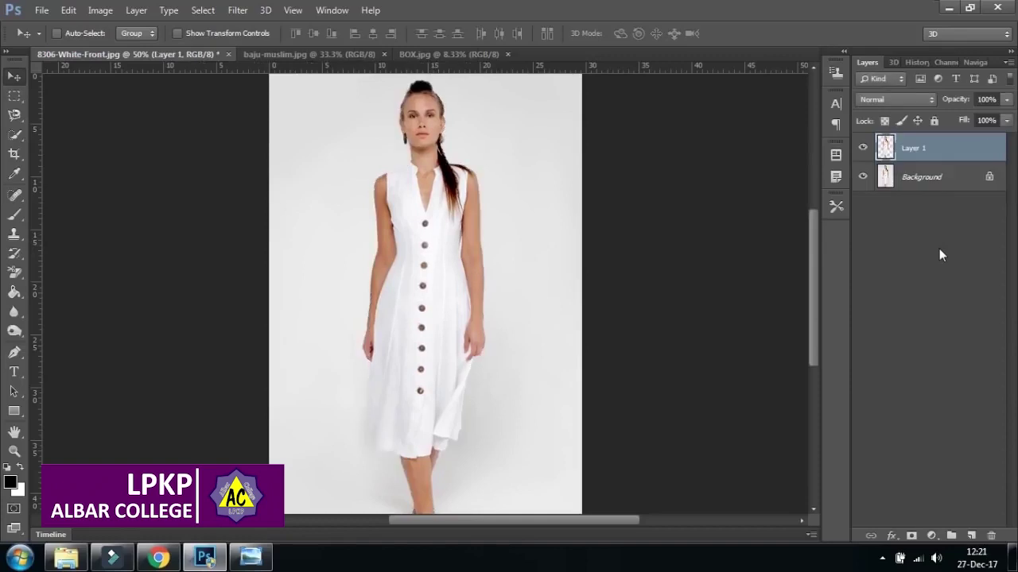
pyautogui.click(864, 178)
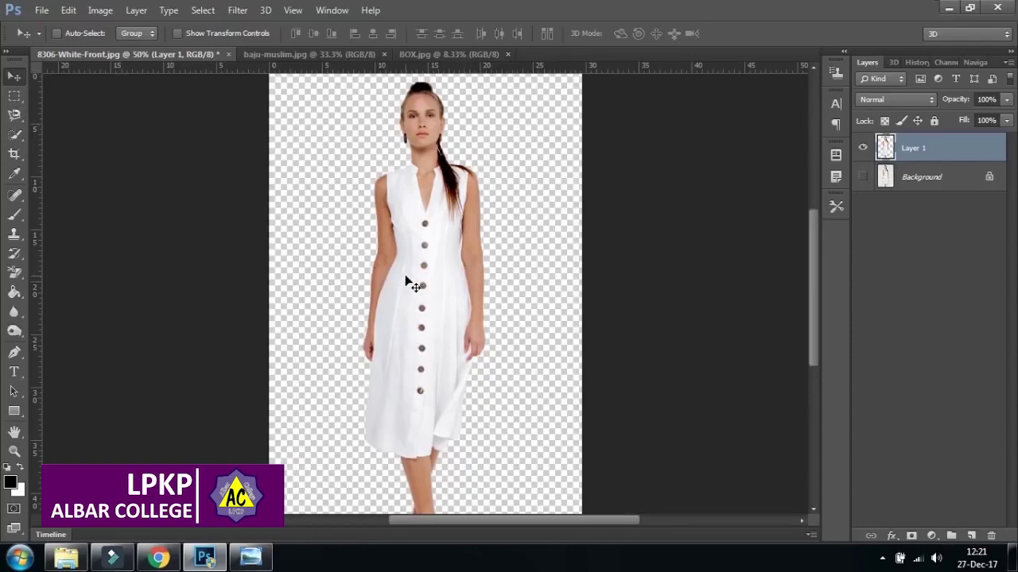
# Step: Move the cut-out woman slightly on Layer 1, and swap visibility so only the Background layer shows
pyautogui.hotkey('ctrl', '-')
pyautogui.hotkey('ctrl', '+')
pyautogui.moveTo(445, 213)
pyautogui.mouseDown()
pyautogui.moveTo(409, 184)
pyautogui.moveTo(466, 174)
pyautogui.moveTo(452, 187)
pyautogui.moveTo(471, 188)
pyautogui.moveTo(438, 212)
pyautogui.moveTo(457, 209)
pyautogui.moveTo(446, 209)
pyautogui.mouseUp()
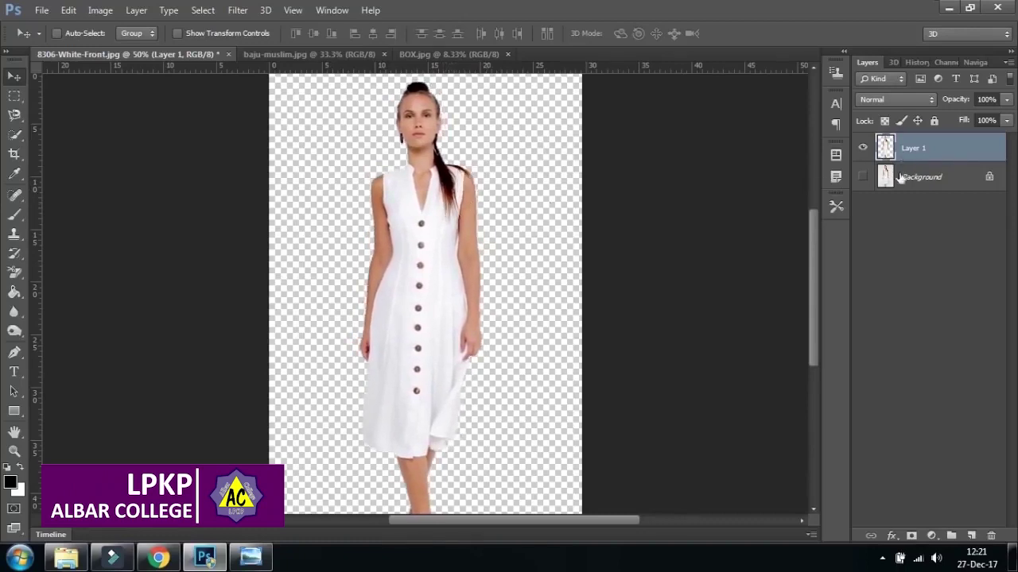
pyautogui.click(864, 148)
pyautogui.click(863, 176)
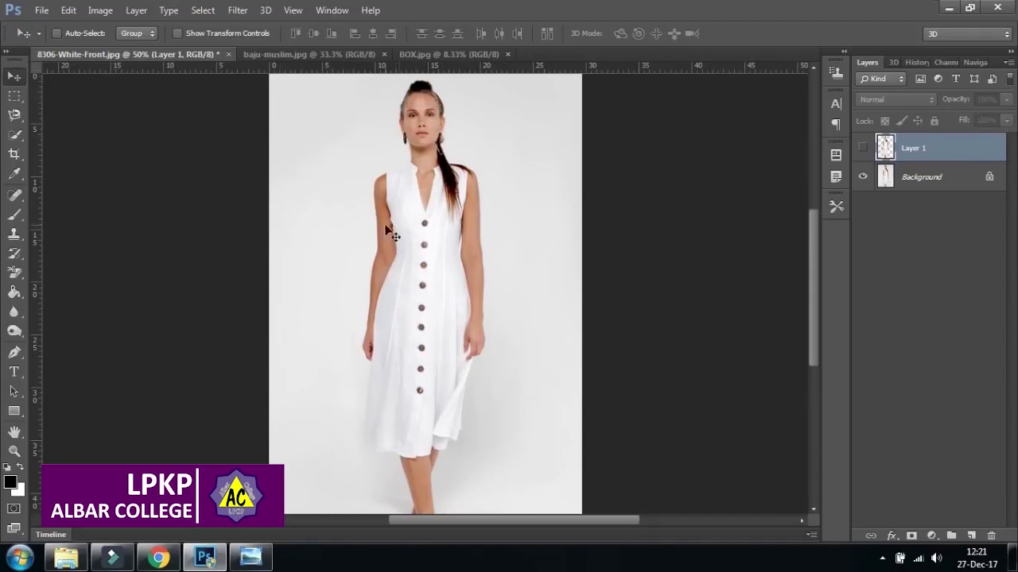
pyautogui.click(15, 134)
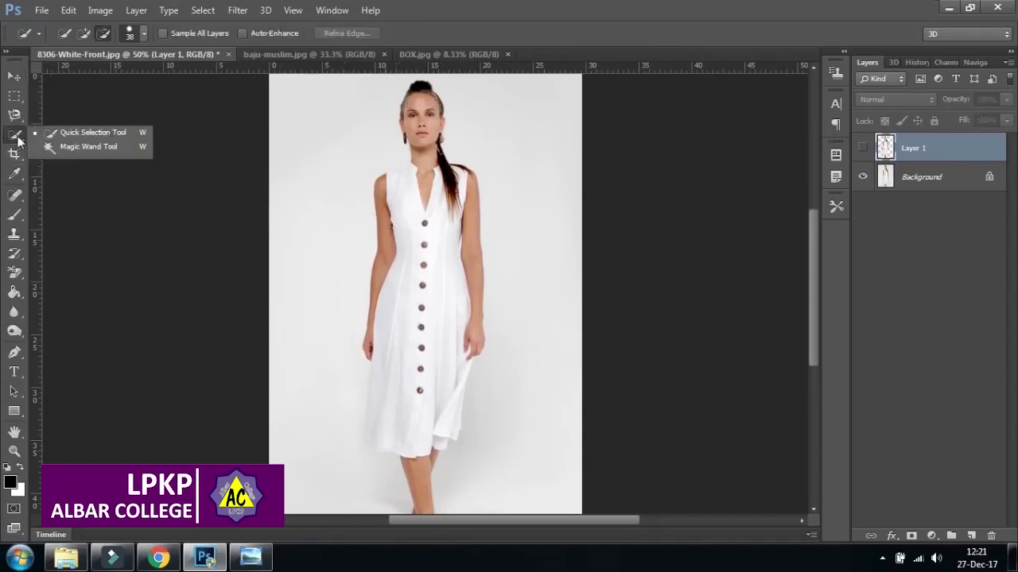
pyautogui.click(87, 136)
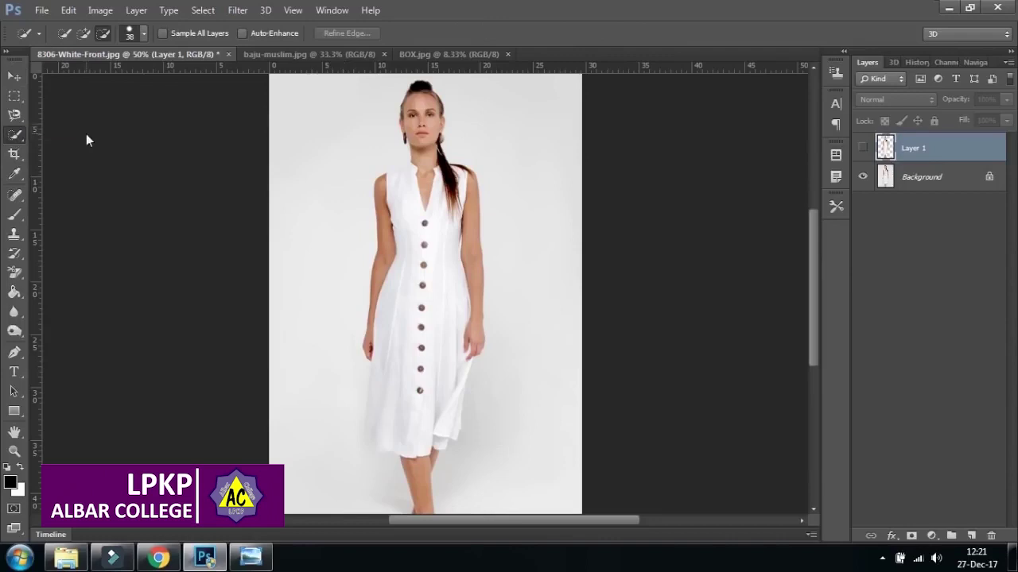
pyautogui.click(17, 138)
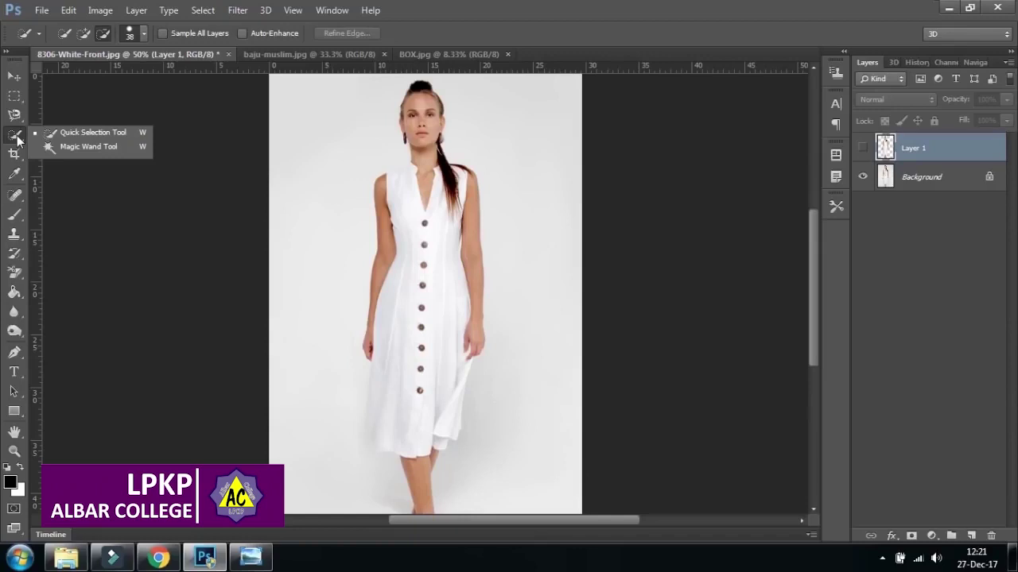
pyautogui.click(100, 135)
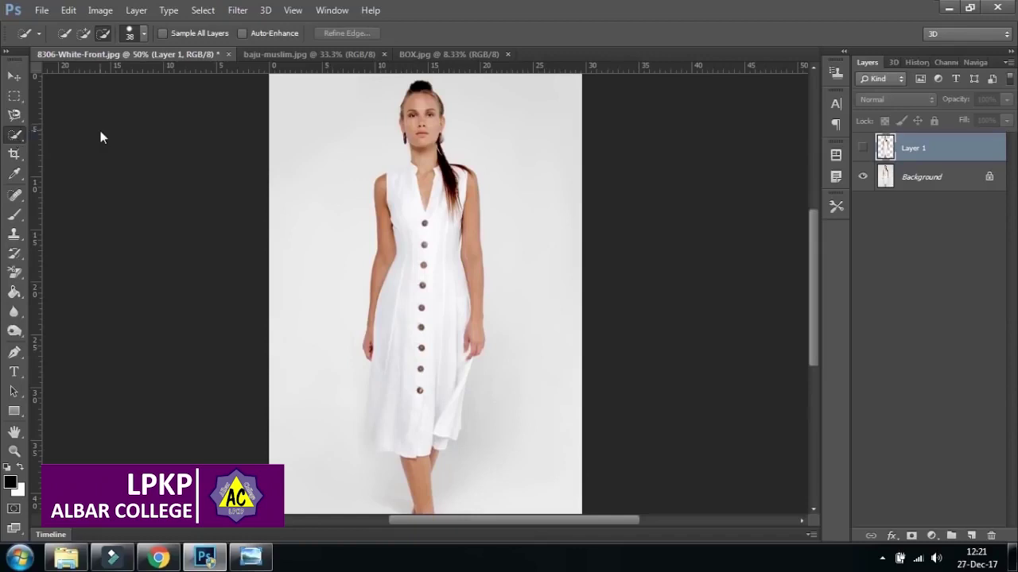
pyautogui.click(13, 76)
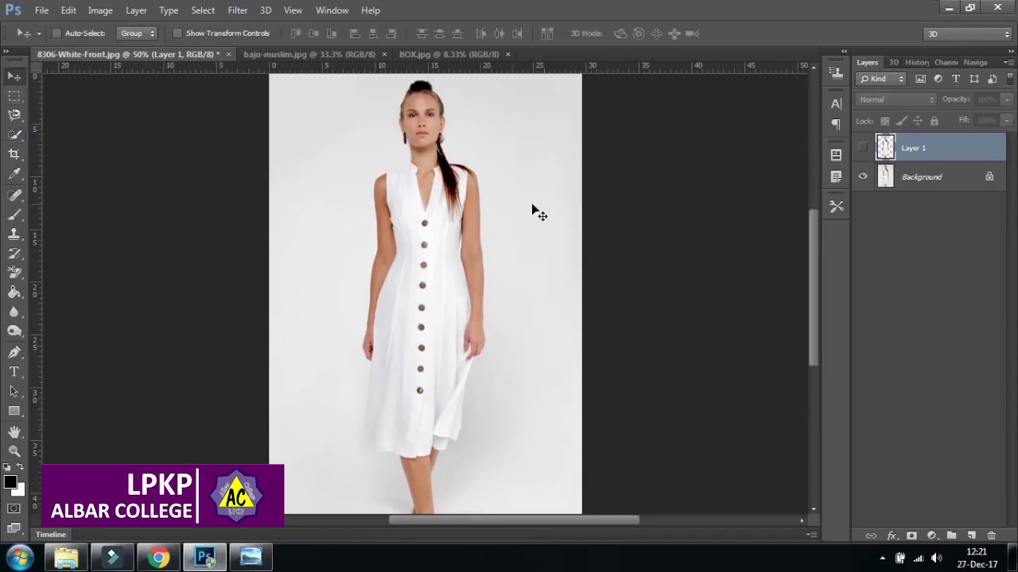
# Step: In baju-muslim.jpg, select the white background around the woman with the Magic Wand tool at tolerance 32
pyautogui.click(314, 53)
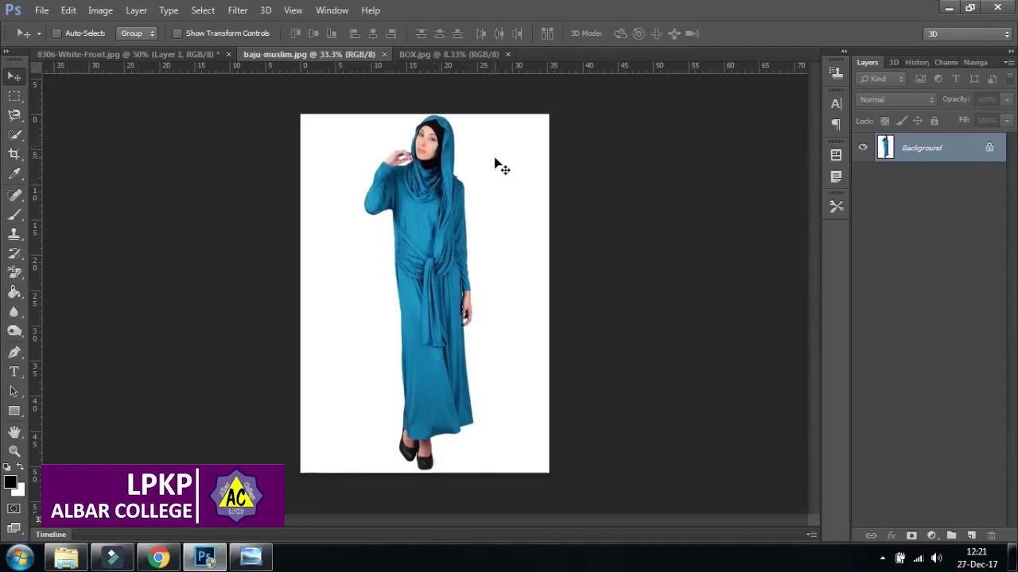
pyautogui.click(13, 136)
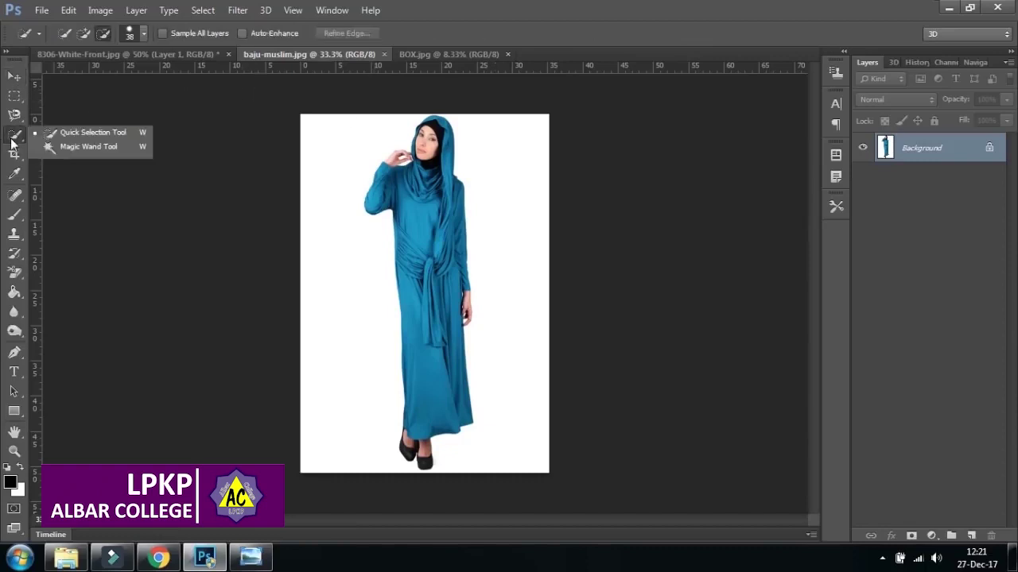
pyautogui.click(91, 146)
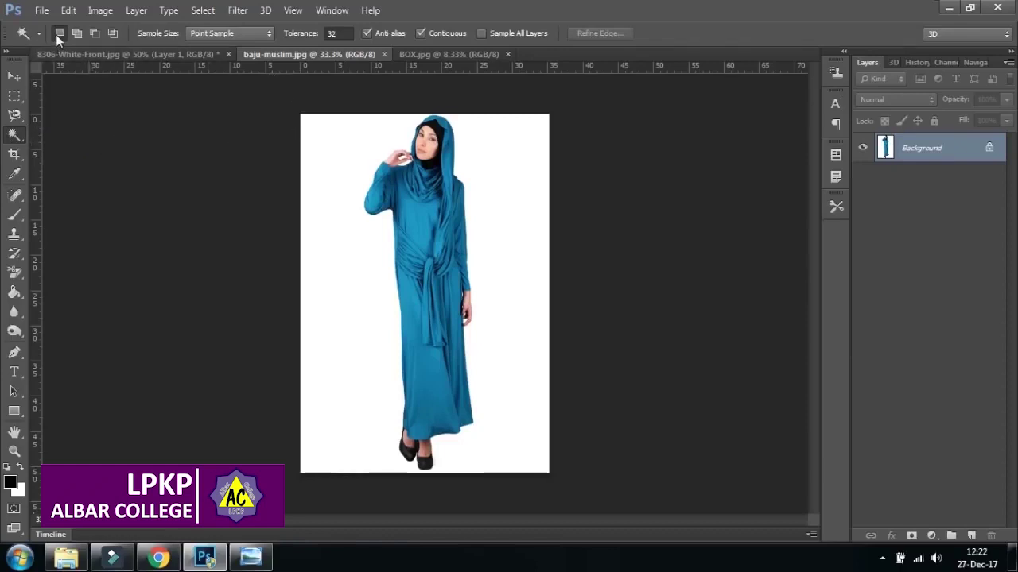
pyautogui.click(324, 133)
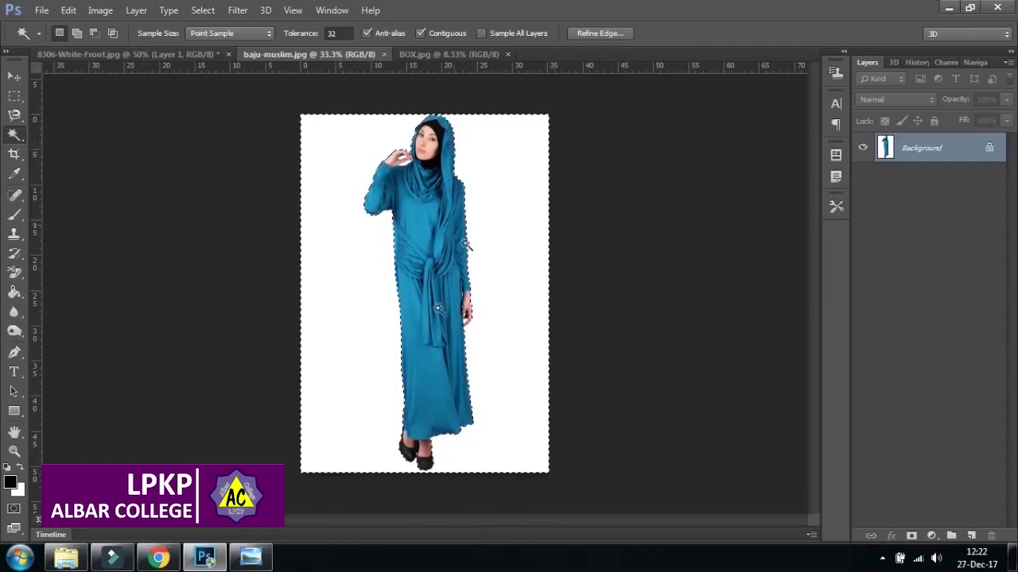
# Step: Invert the selection to the woman in blue and copy her to a new layer
pyautogui.click(14, 78)
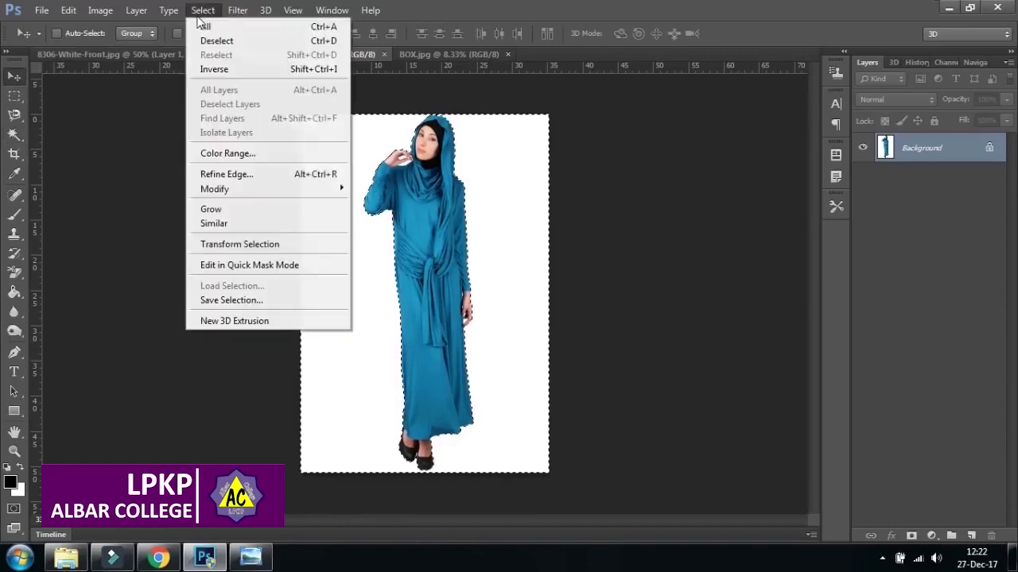
pyautogui.click(239, 69)
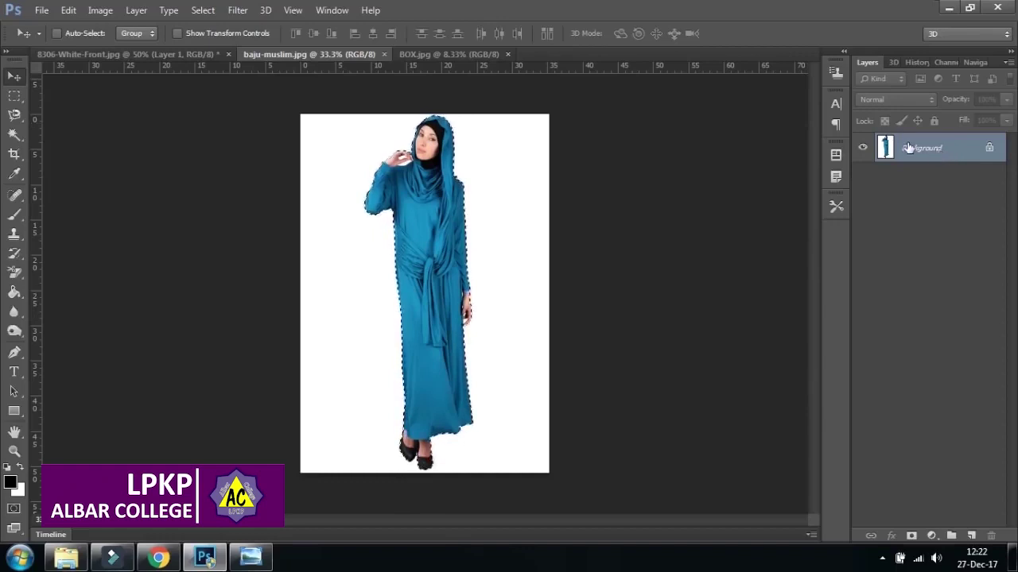
pyautogui.hotkey('ctrl', 'j')
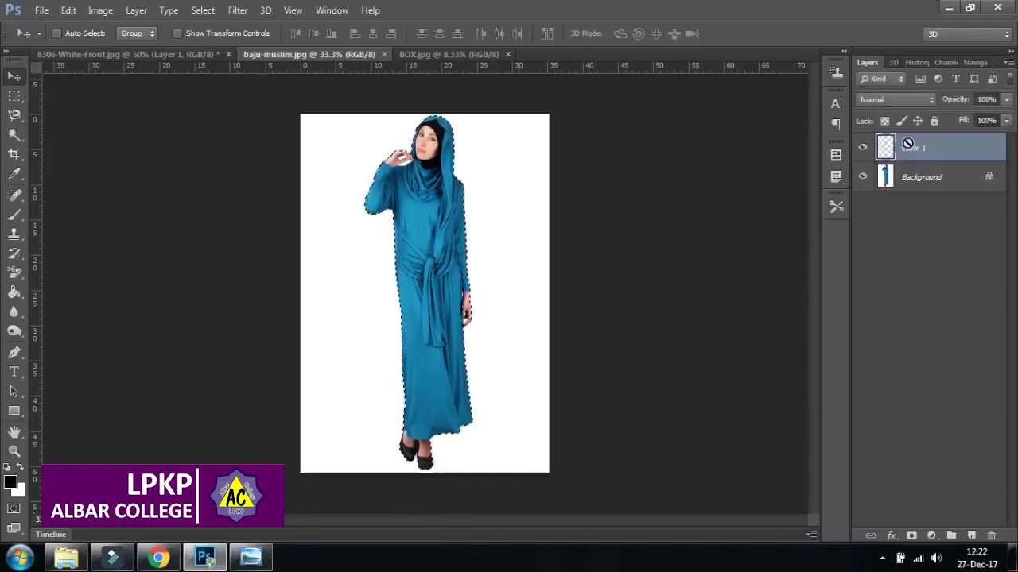
# Step: Hide the Background layer and clear the leftover white between the woman's fingers and below her raised hand using the Magic Wand
pyautogui.click(863, 177)
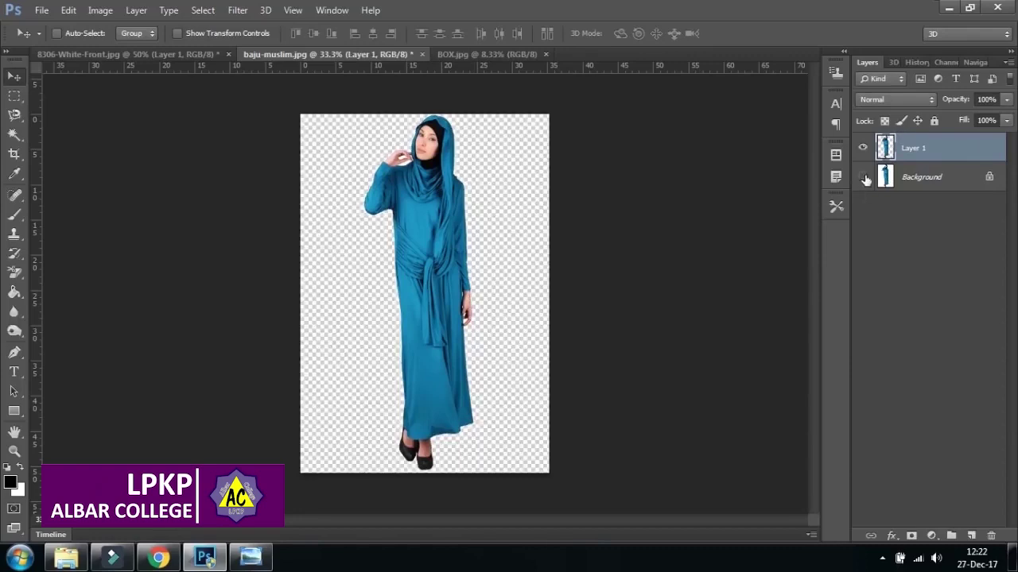
pyautogui.click(974, 62)
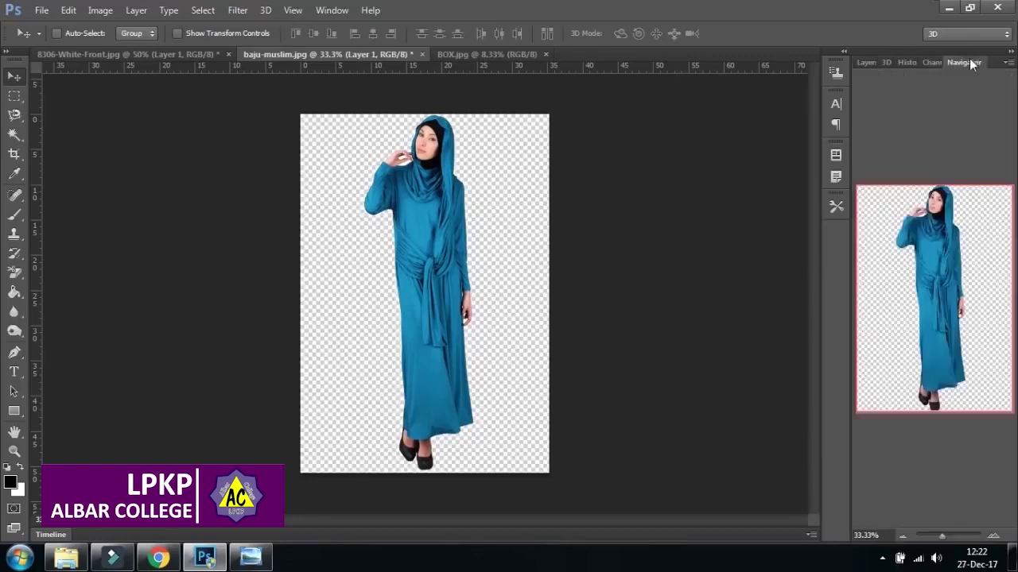
pyautogui.moveTo(938, 538); pyautogui.dragTo(951, 534)
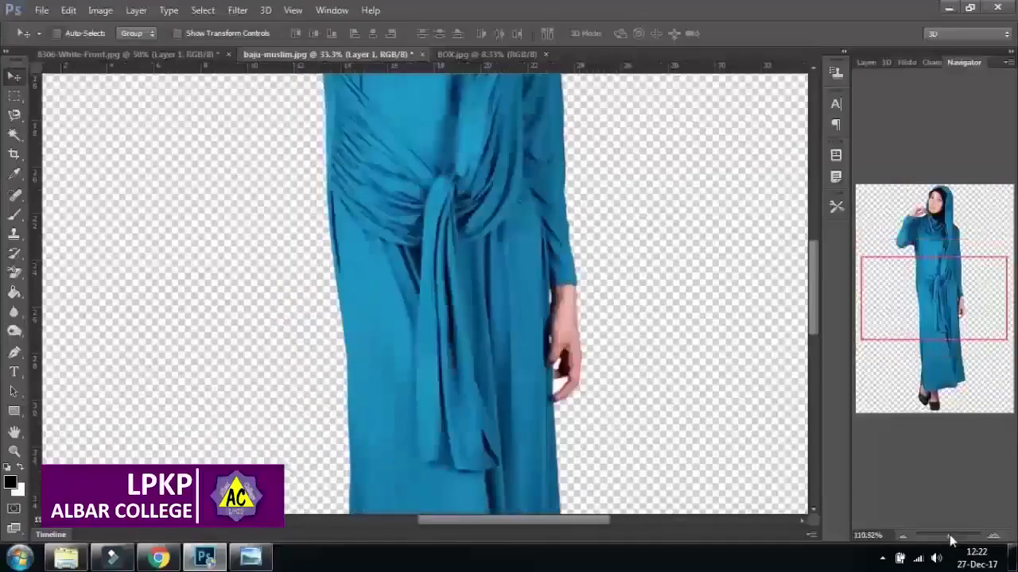
pyautogui.moveTo(940, 330); pyautogui.dragTo(937, 244)
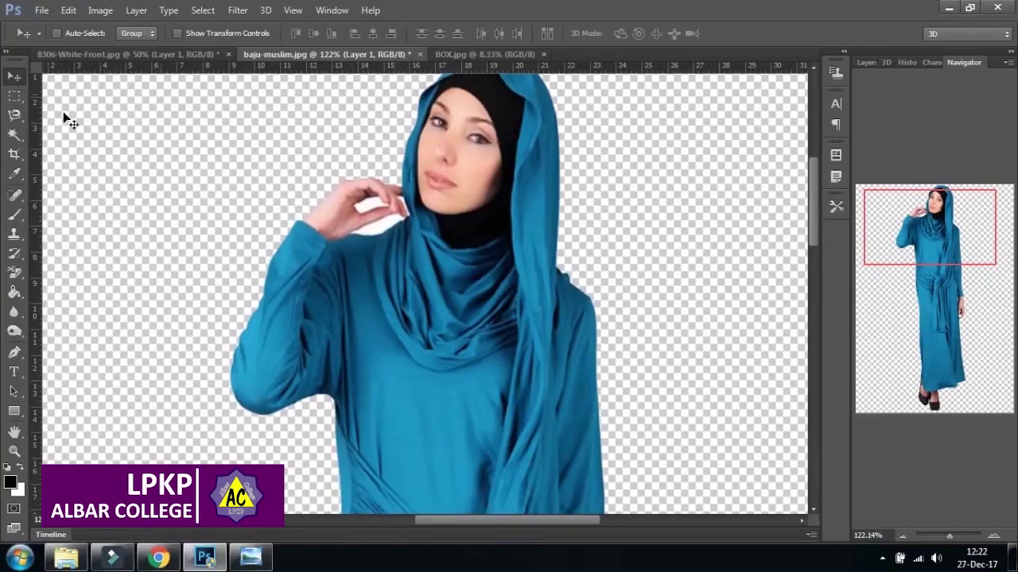
pyautogui.moveTo(14, 135); pyautogui.dragTo(41, 137)
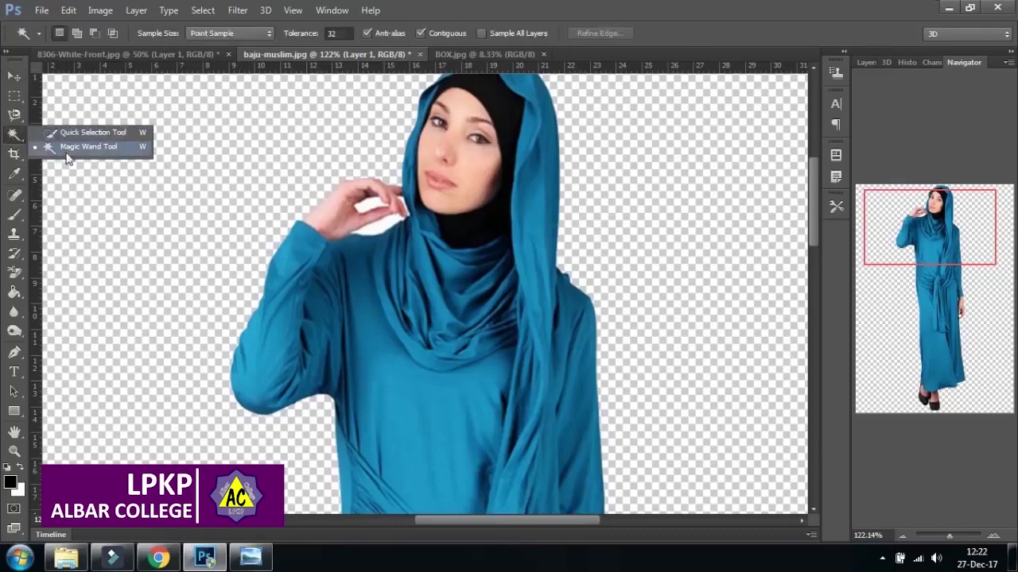
pyautogui.click(72, 146)
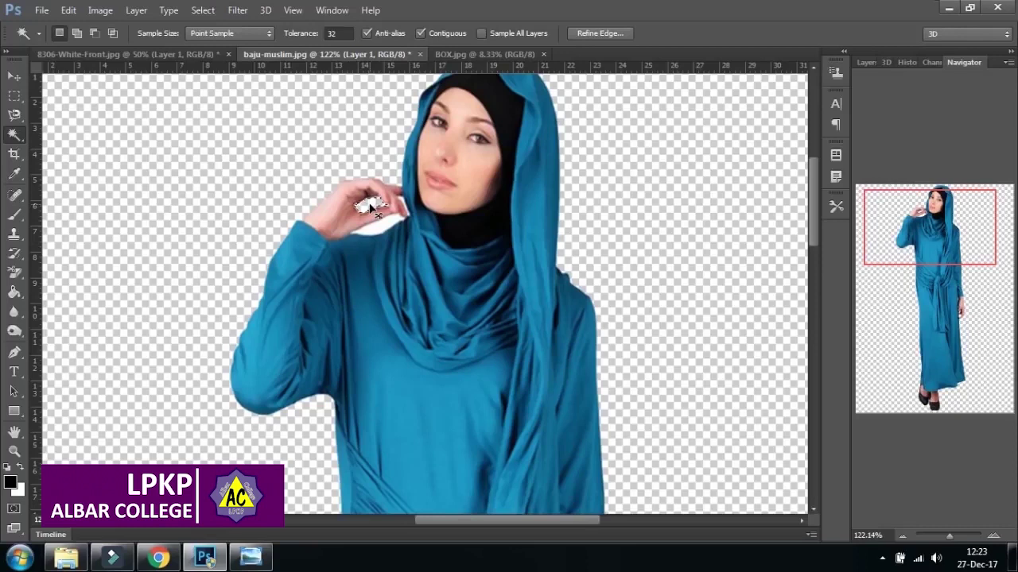
pyautogui.hotkey('ctrl', 'd')
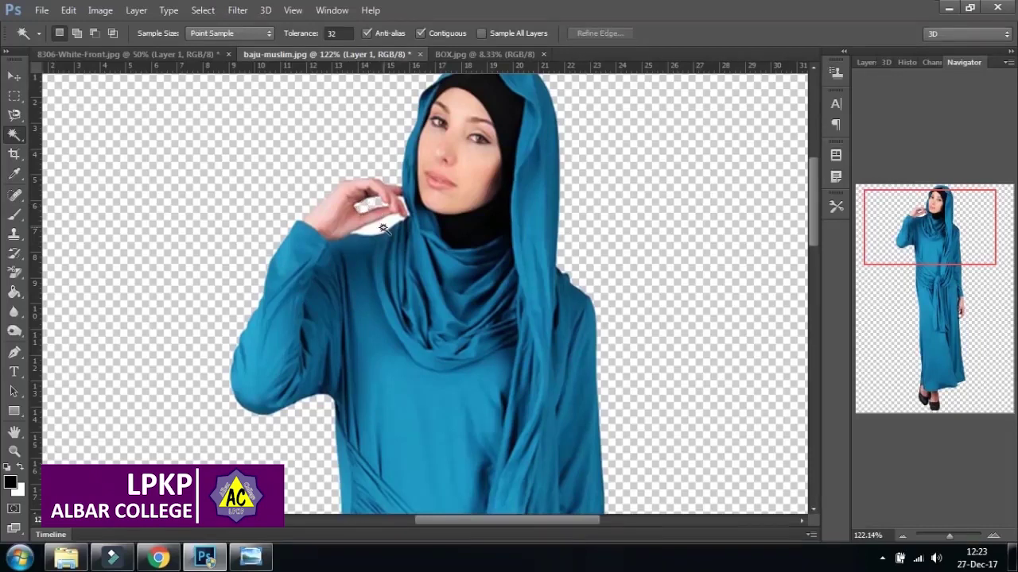
pyautogui.click(385, 228)
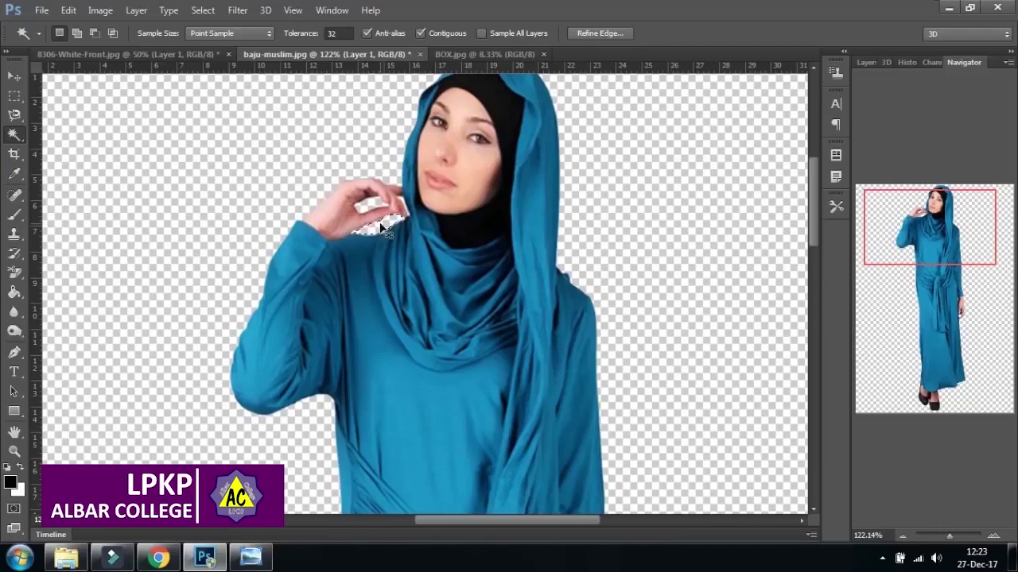
pyautogui.hotkey('ctrl', 'd')
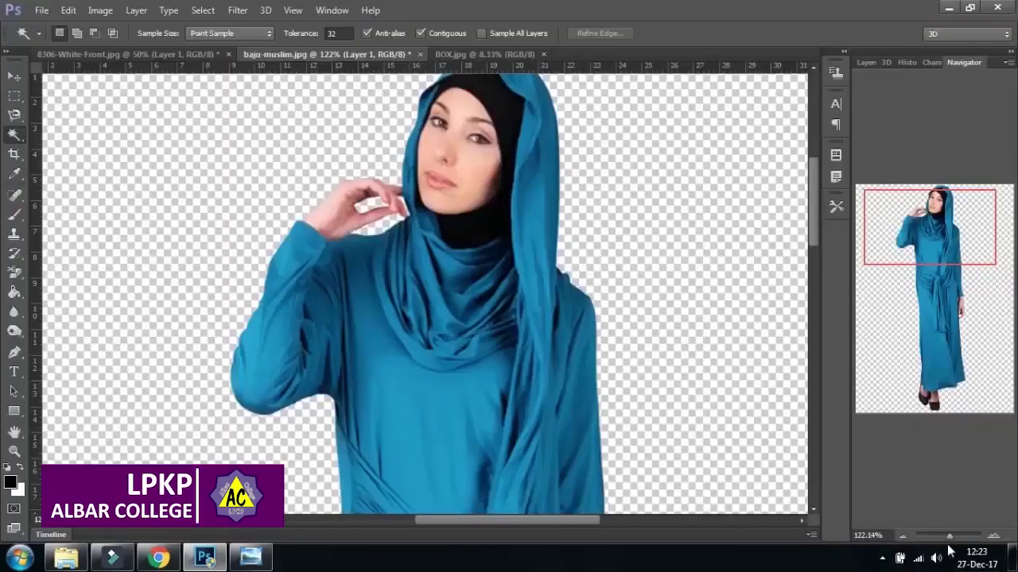
# Step: Clear the remaining white slivers between the woman's fingertips and her blue headscarf using the Magic Wand at tolerance 32
pyautogui.moveTo(949, 535); pyautogui.dragTo(960, 535)
pyautogui.moveTo(927, 229); pyautogui.dragTo(924, 219)
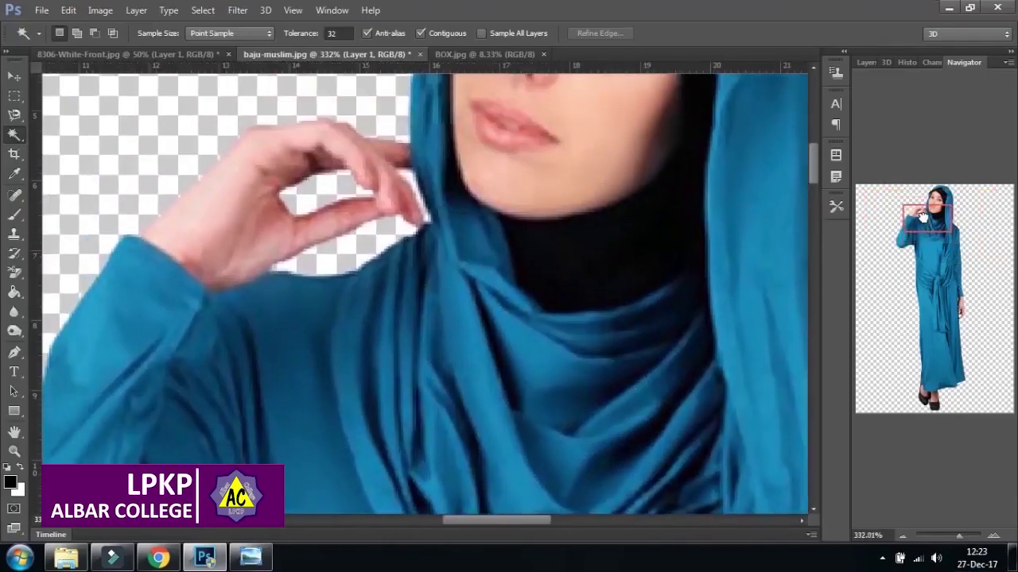
pyautogui.click(406, 173)
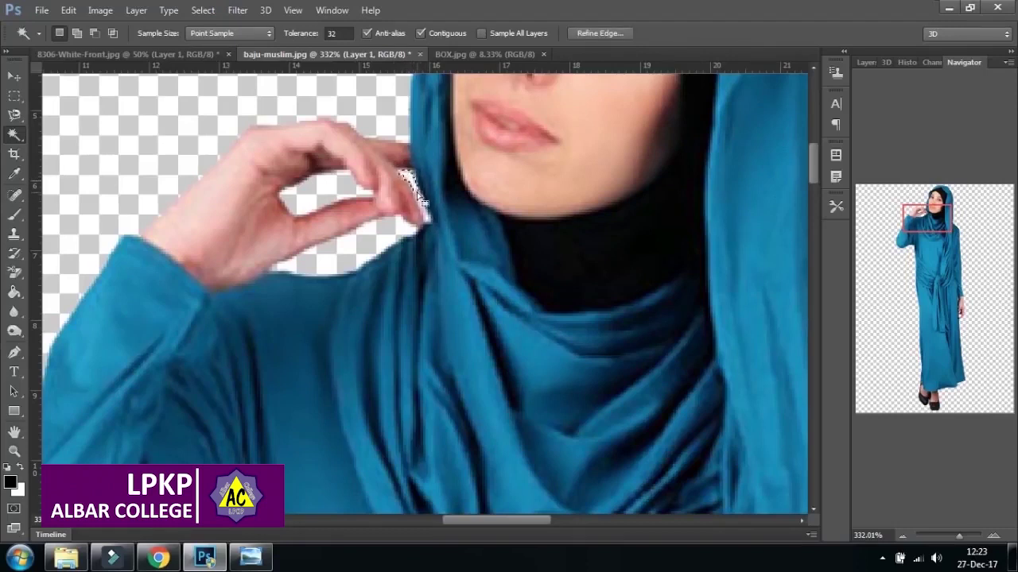
pyautogui.hotkey('ctrl', 'd')
pyautogui.click(410, 184)
pyautogui.hotkey('ctrl', 'd')
pyautogui.click(408, 175)
pyautogui.hotkey('ctrl', 'd')
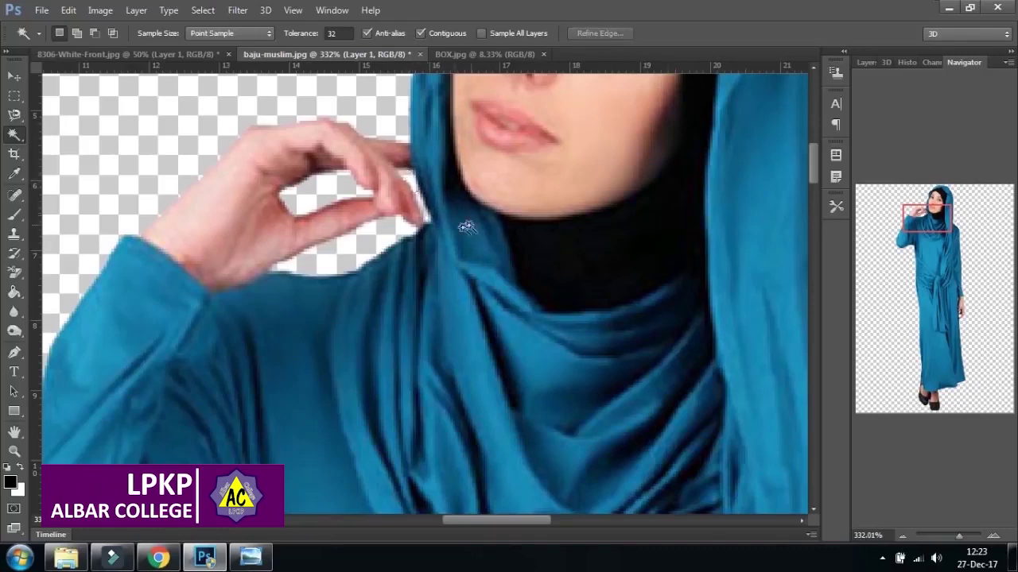
pyautogui.click(419, 197)
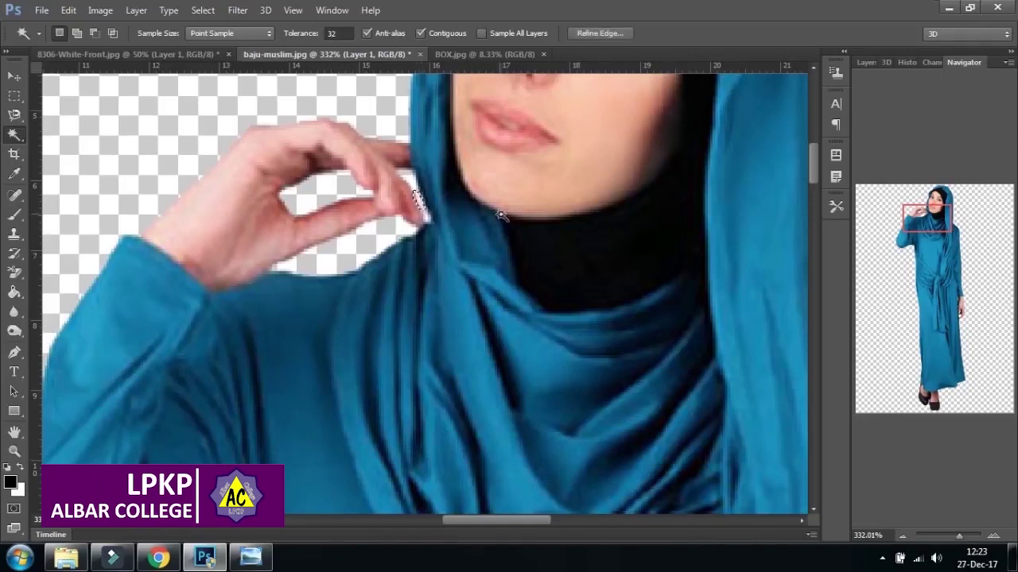
pyautogui.hotkey('ctrl', 'd')
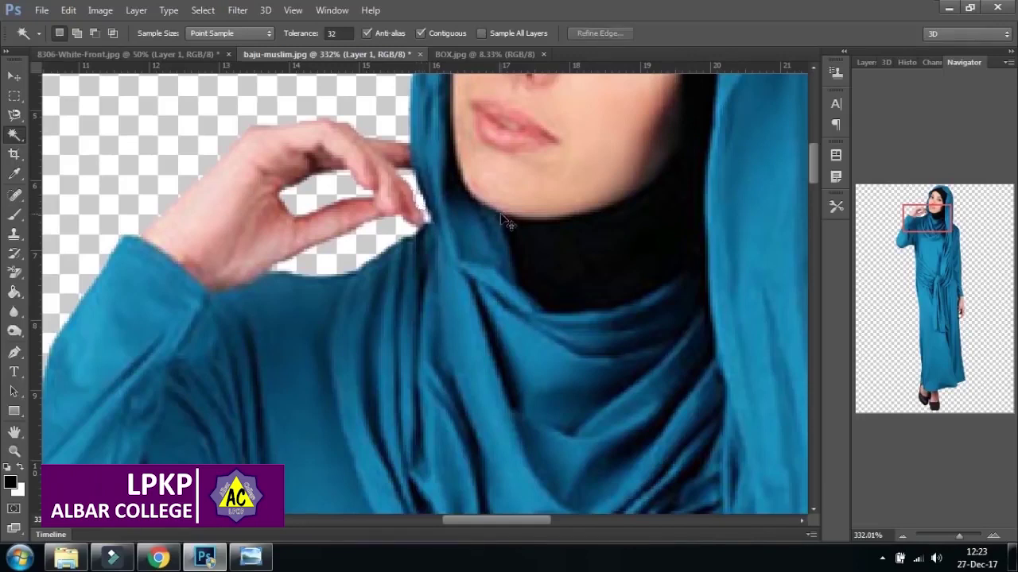
pyautogui.click(426, 217)
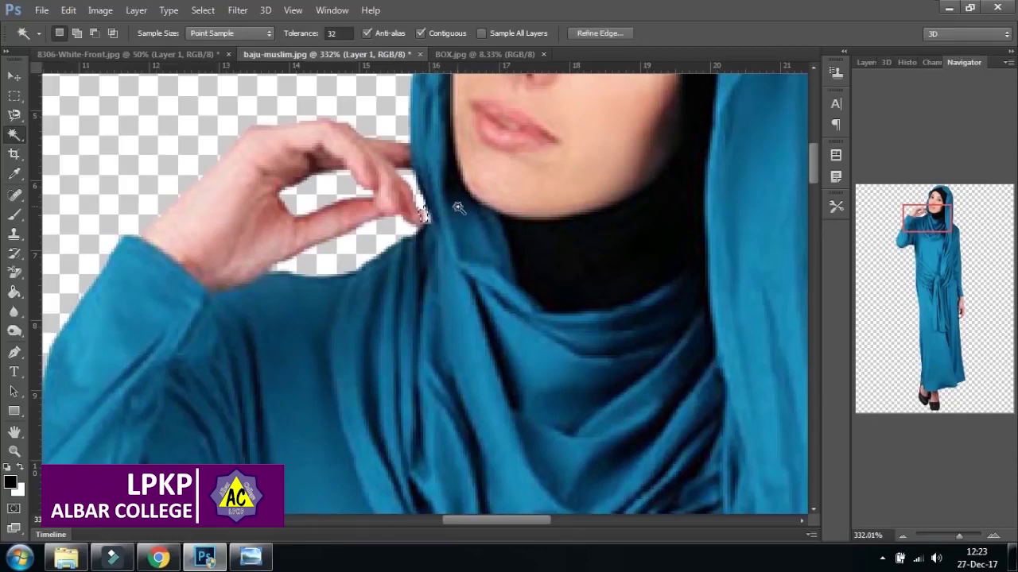
pyautogui.hotkey('ctrl', 'd')
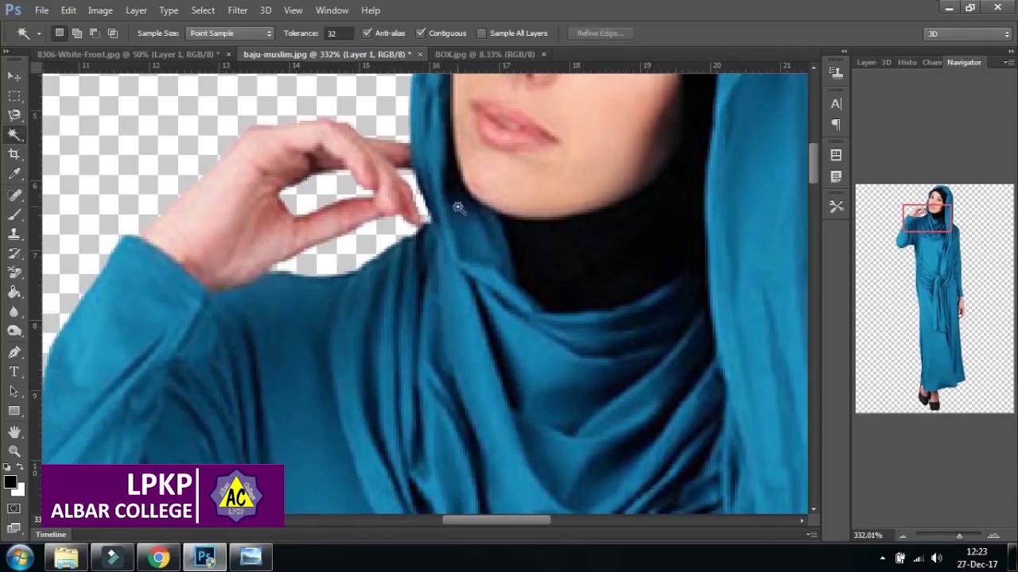
pyautogui.click(11, 77)
pyautogui.moveTo(959, 537); pyautogui.dragTo(943, 537)
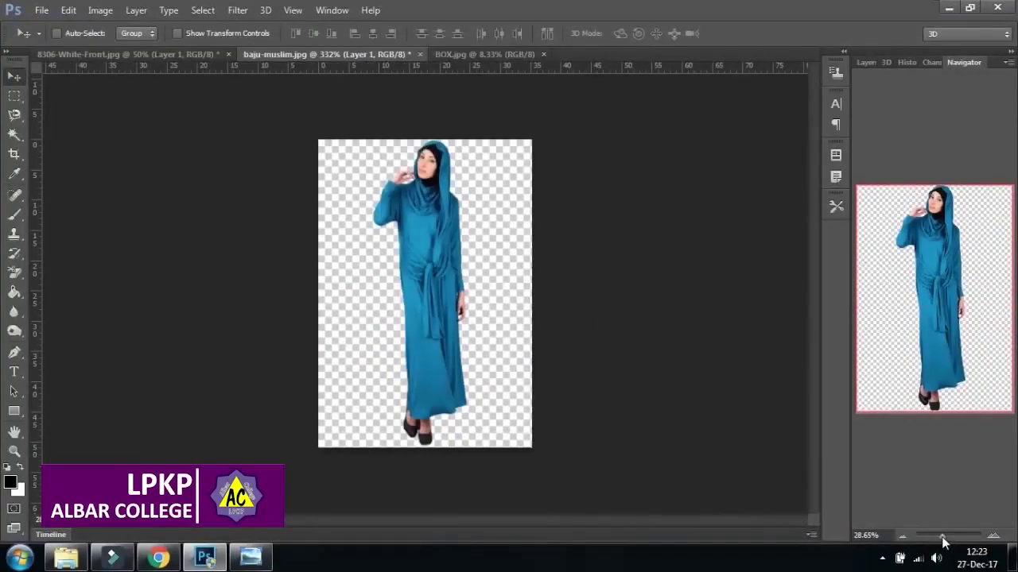
pyautogui.click(943, 538)
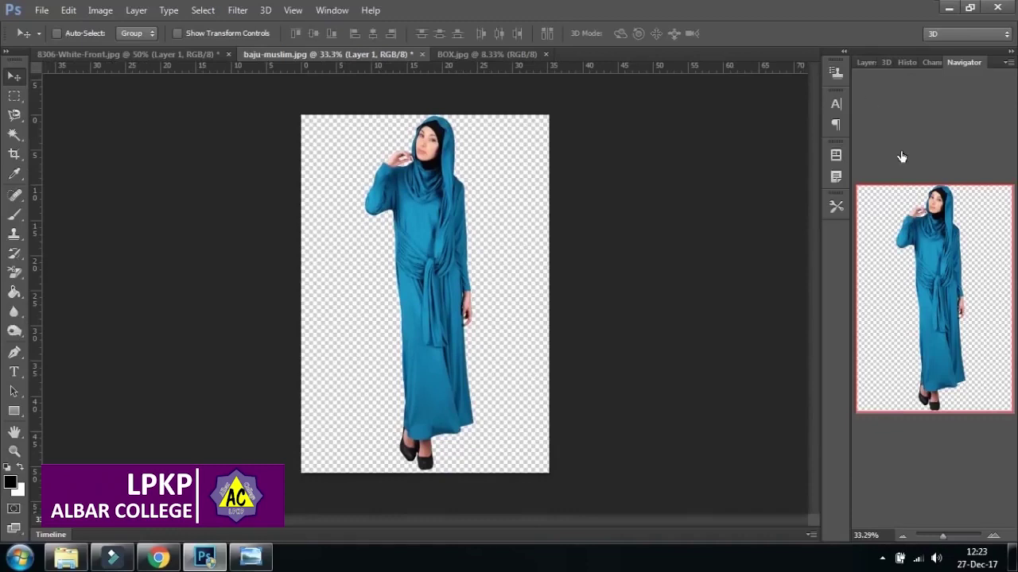
pyautogui.click(867, 62)
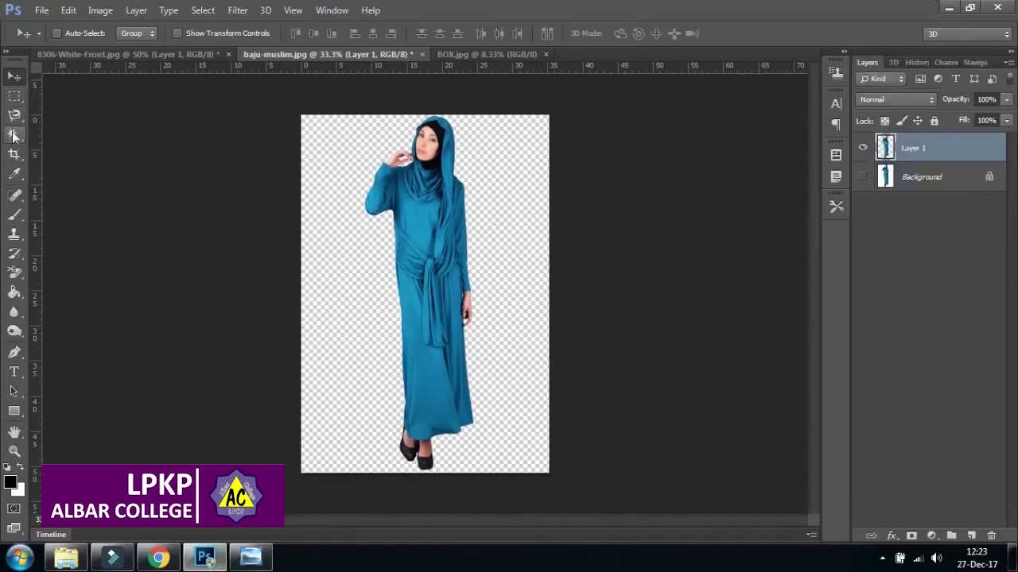
pyautogui.click(16, 195)
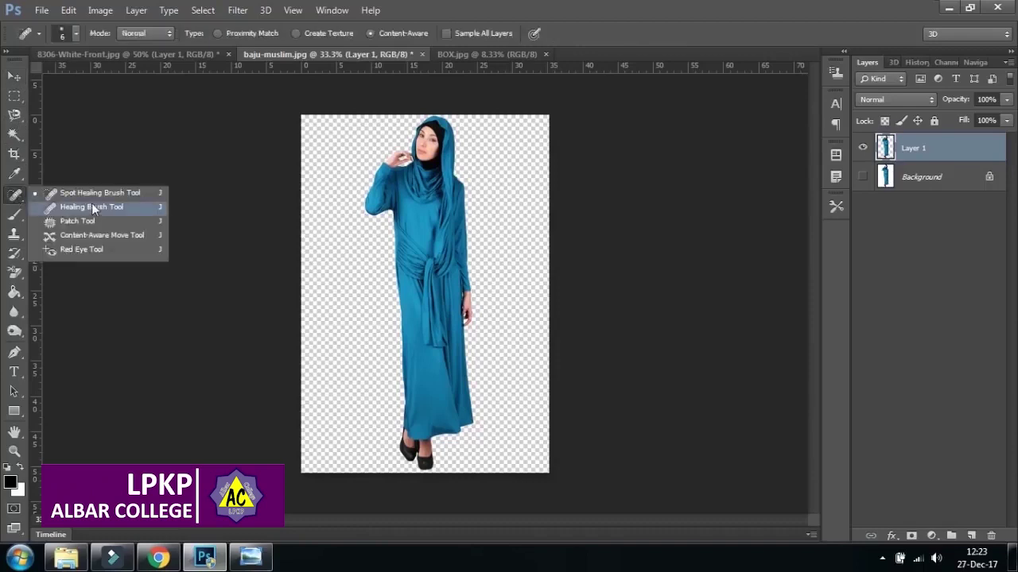
pyautogui.click(15, 137)
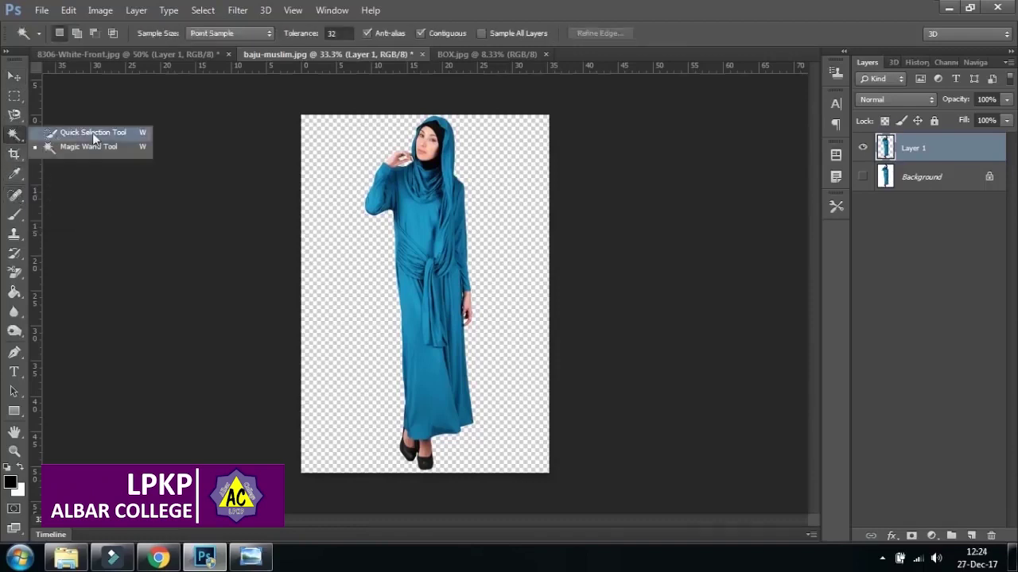
pyautogui.click(15, 76)
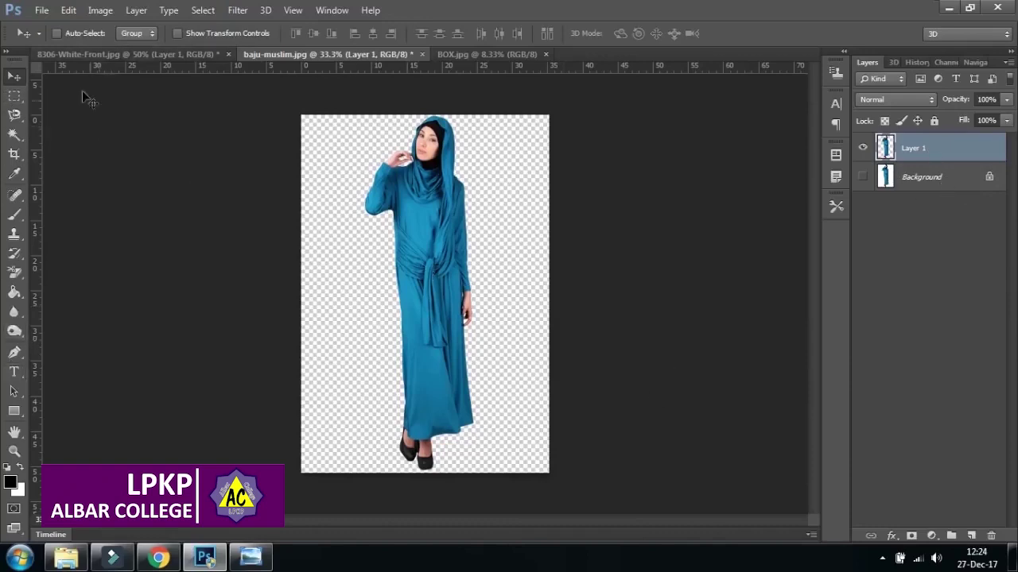
pyautogui.click(19, 158)
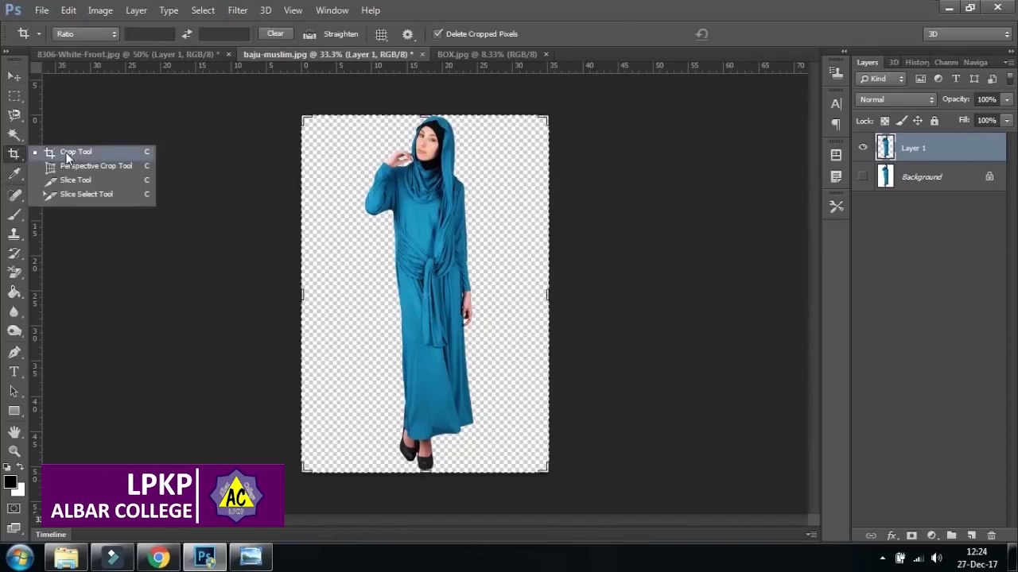
pyautogui.click(67, 158)
pyautogui.click(17, 159)
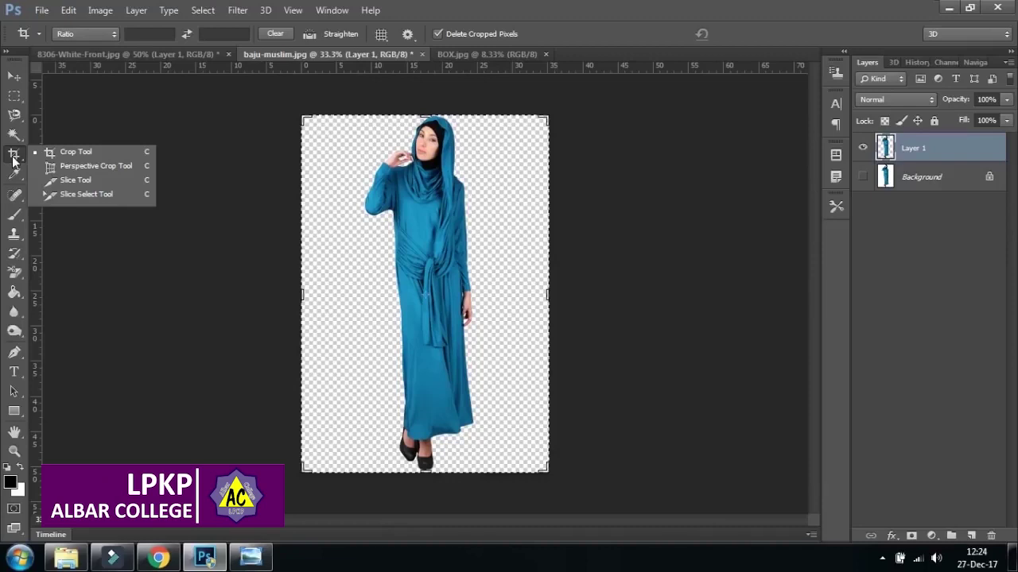
# Step: In BOX.jpg, crop away the grey and white borders on all four sides, keeping the red logo square
pyautogui.click(482, 56)
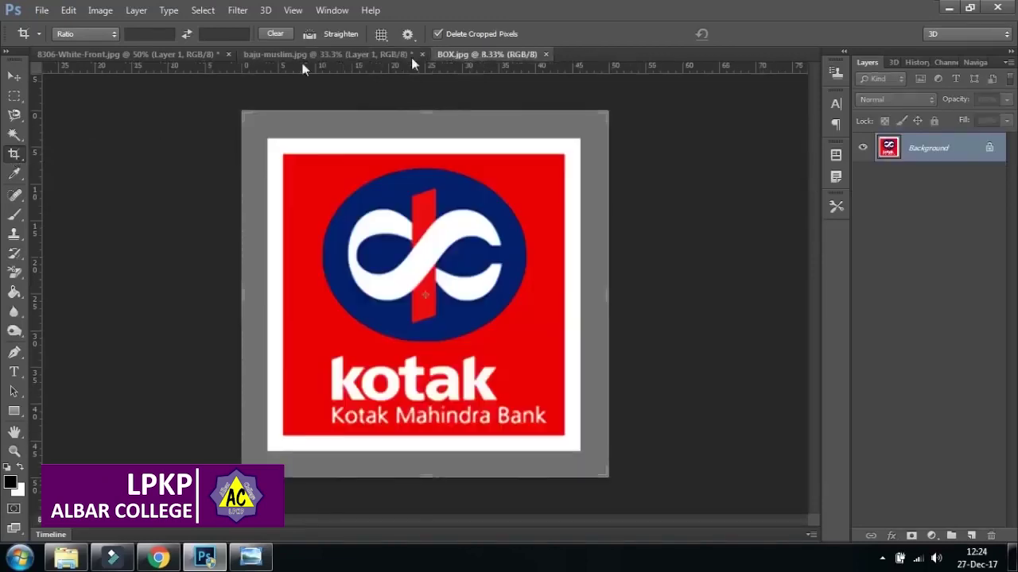
pyautogui.click(14, 154)
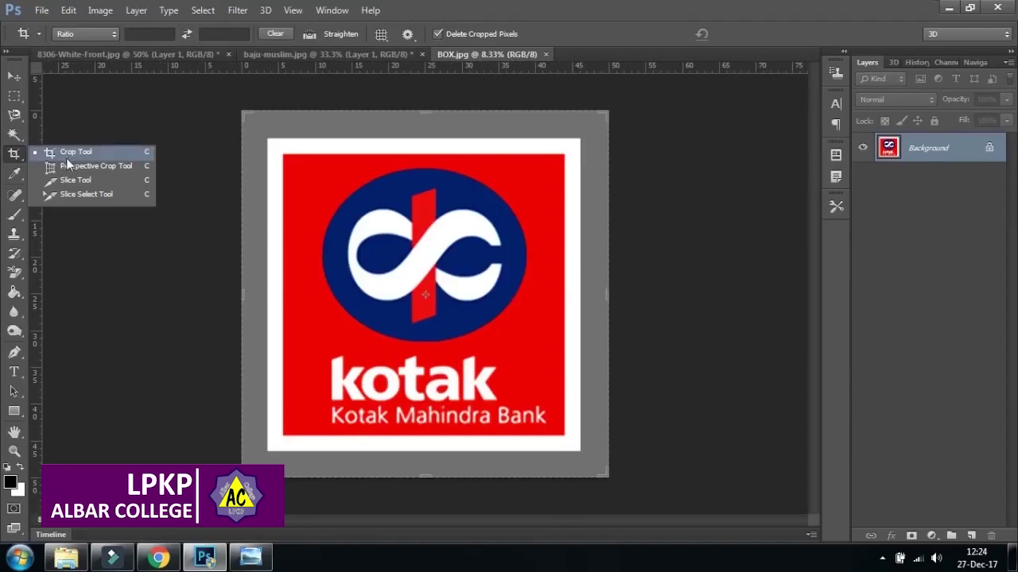
pyautogui.click(13, 78)
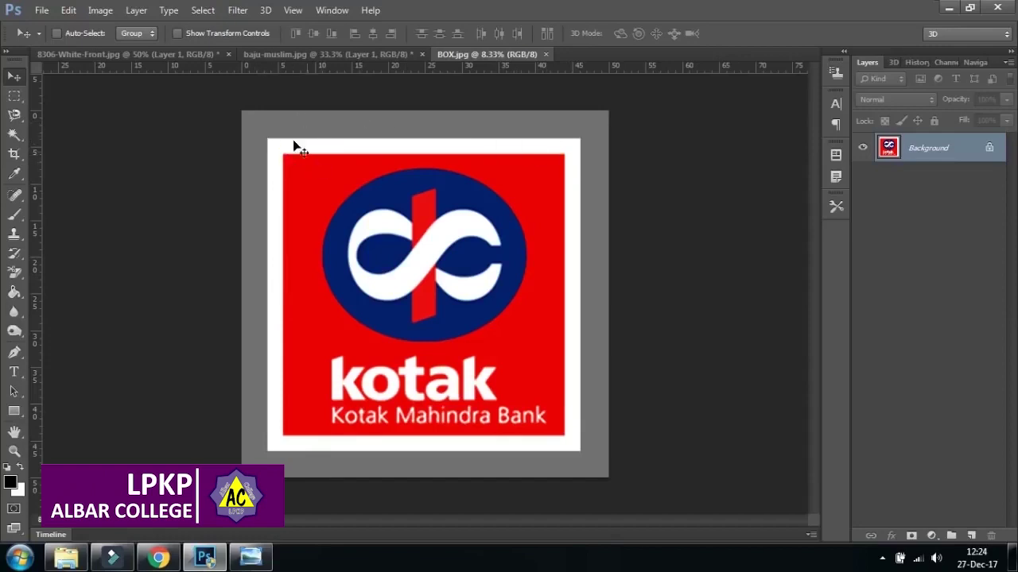
pyautogui.click(13, 156)
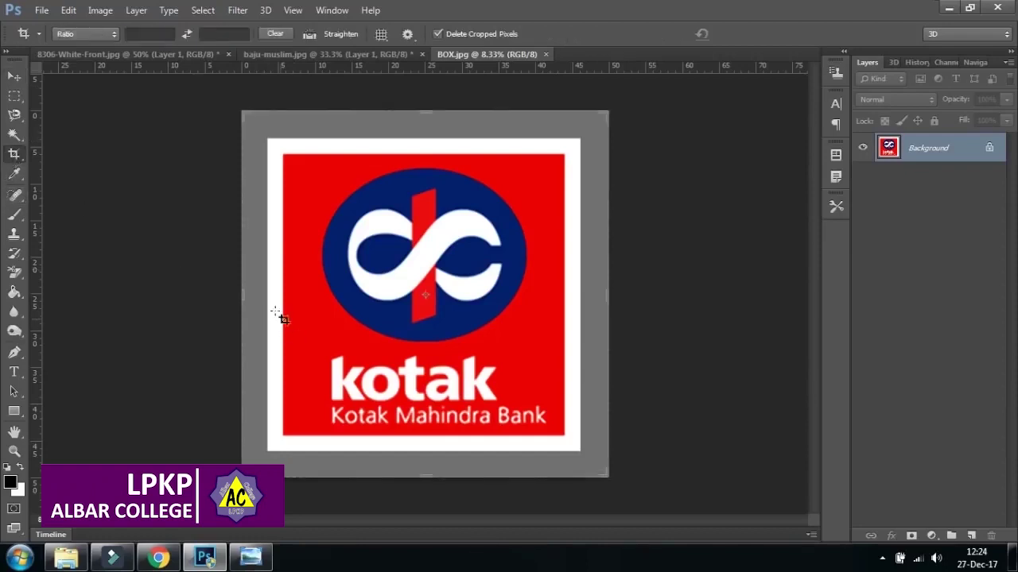
pyautogui.moveTo(246, 293); pyautogui.dragTo(265, 294)
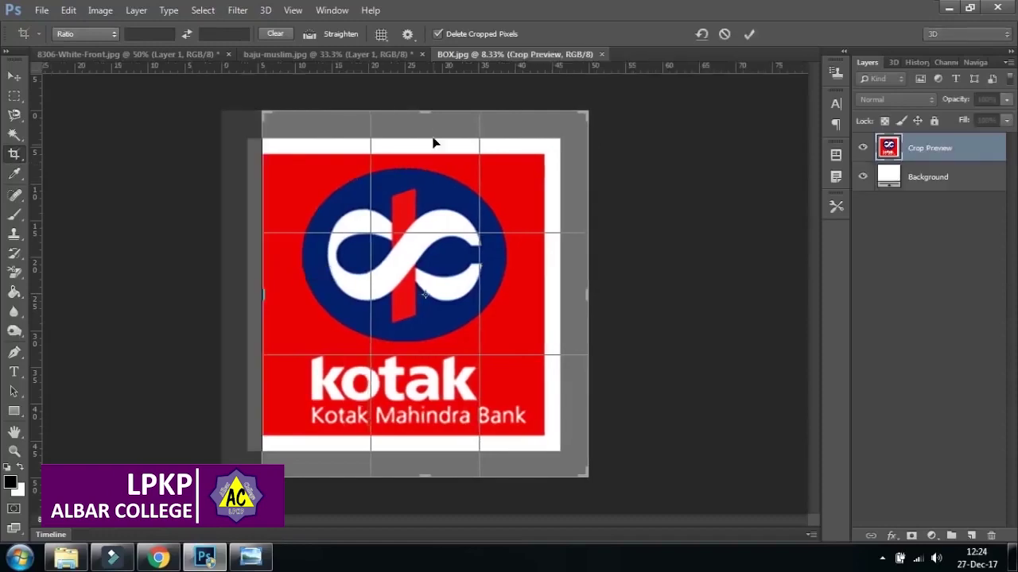
pyautogui.moveTo(425, 112); pyautogui.dragTo(419, 133)
pyautogui.moveTo(586, 294); pyautogui.dragTo(568, 292)
pyautogui.moveTo(422, 450); pyautogui.dragTo(425, 430)
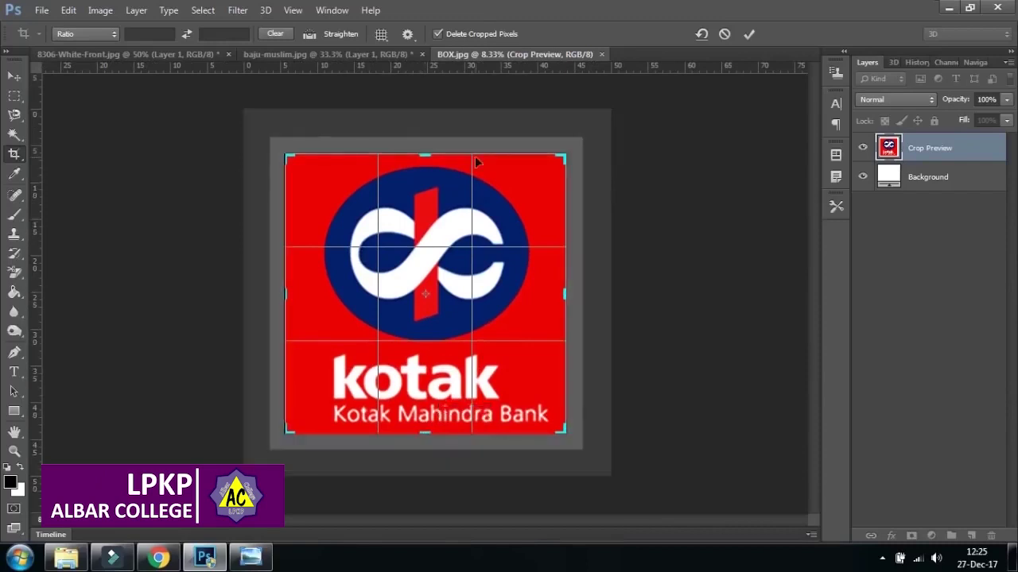
pyautogui.press('Return')
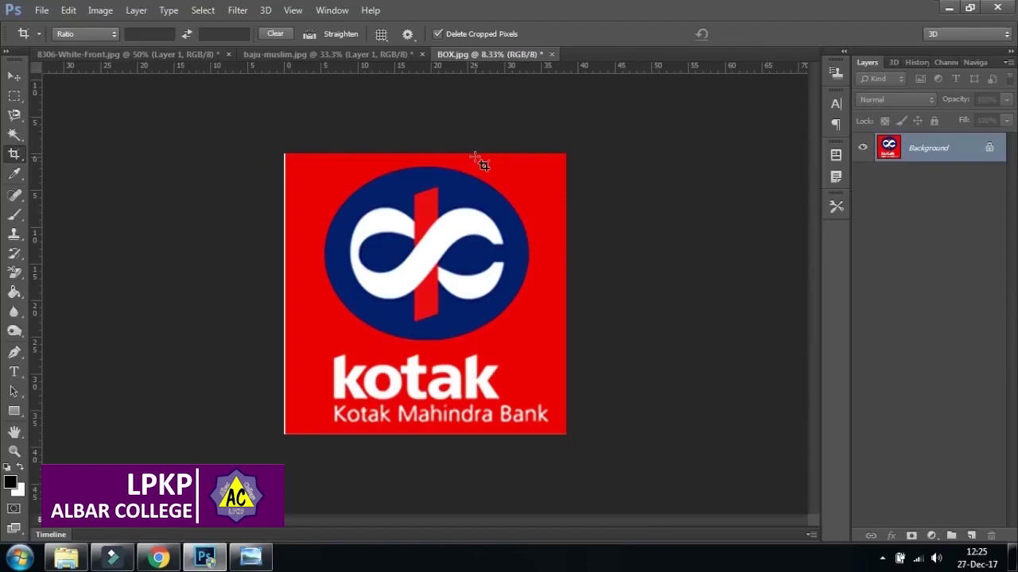
pyautogui.click(13, 77)
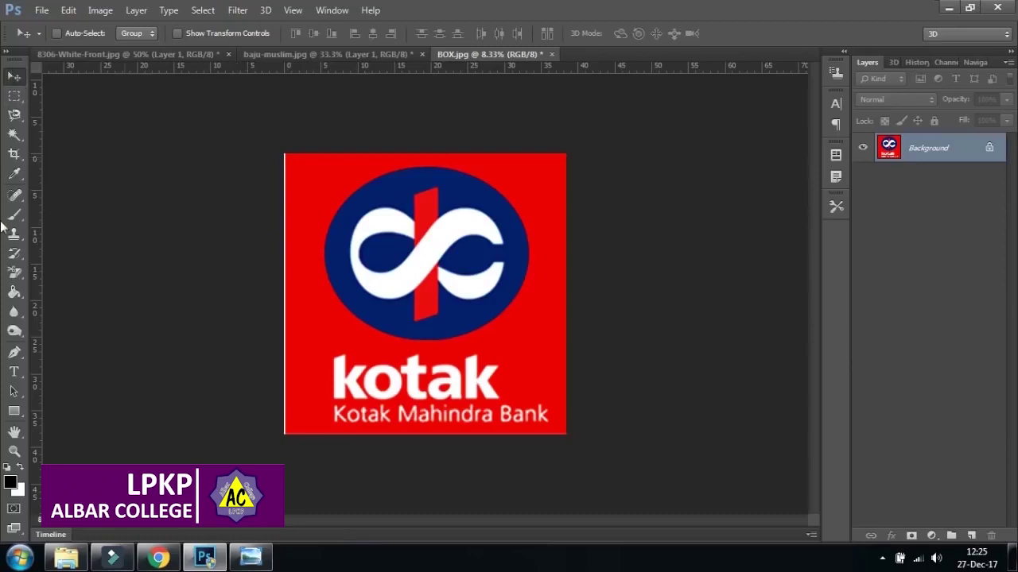
pyautogui.click(14, 179)
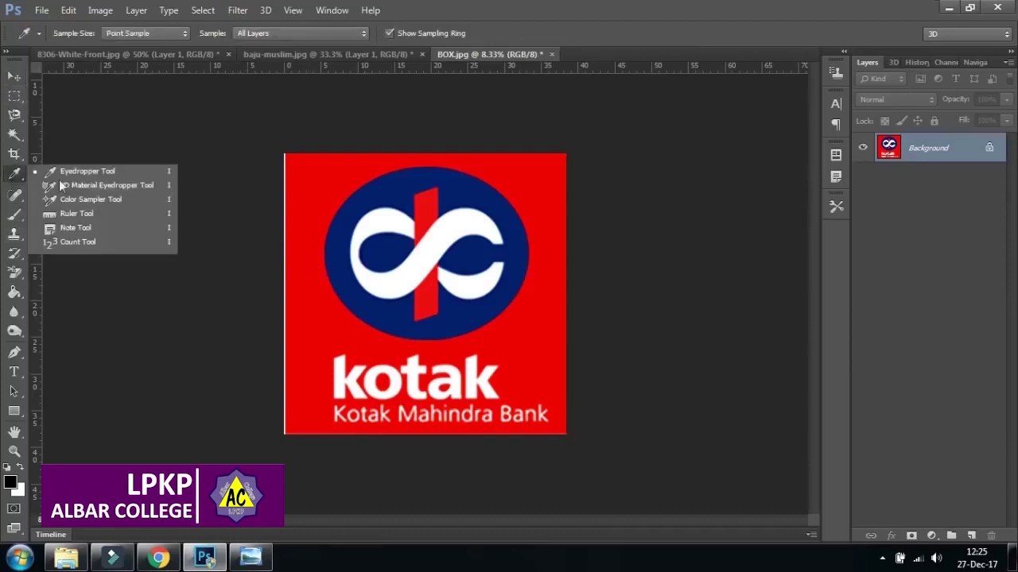
pyautogui.click(103, 172)
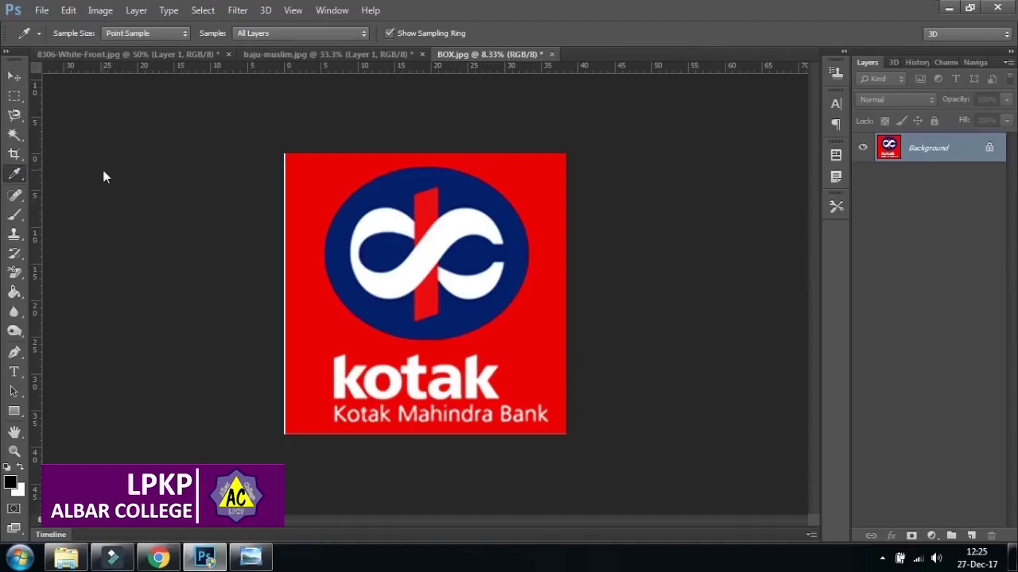
pyautogui.click(13, 177)
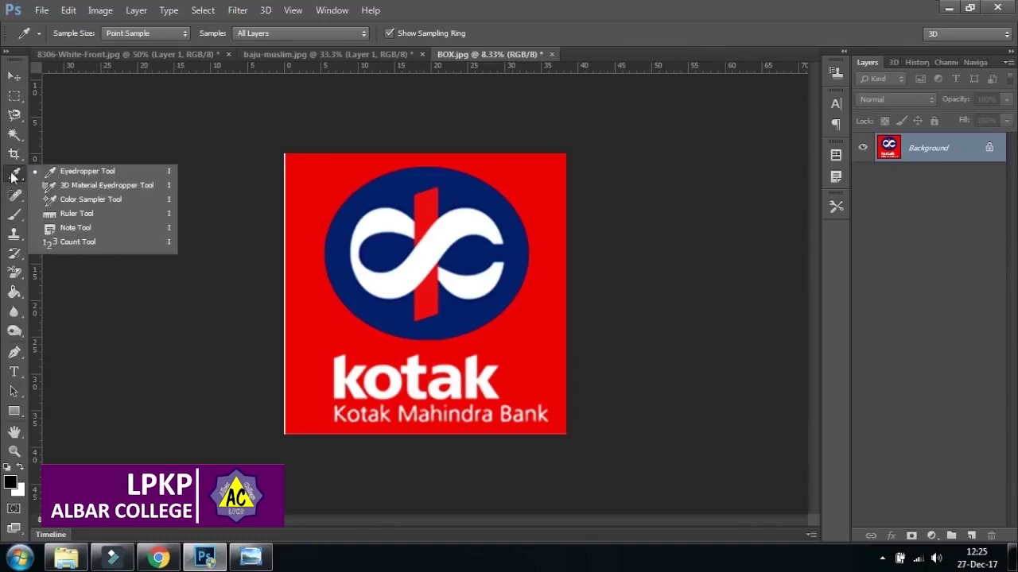
pyautogui.click(84, 172)
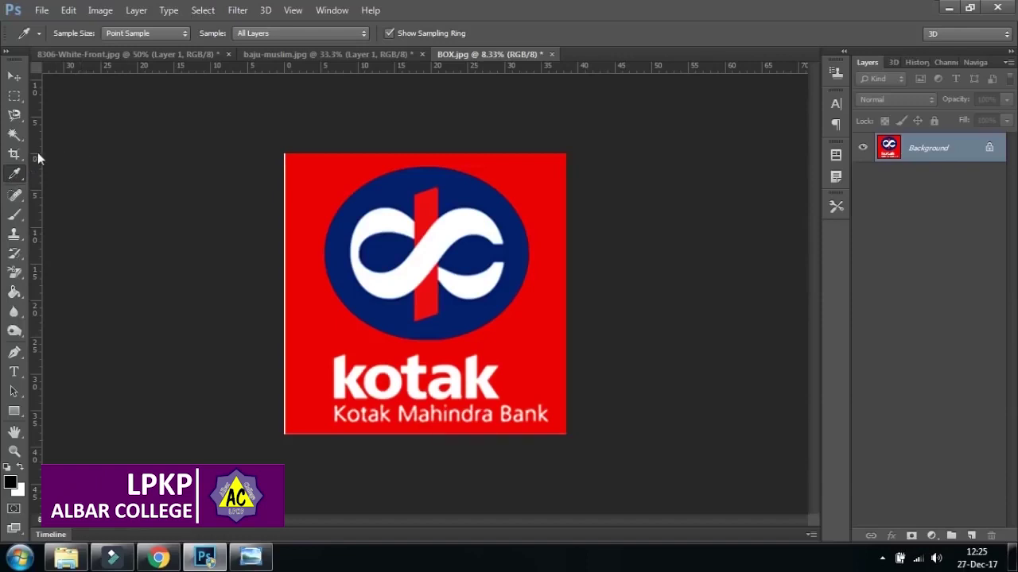
# Step: Float BOX.jpg and baju-muslim.jpg in separate windows, placing the logo beside the woman in blue
pyautogui.click(14, 77)
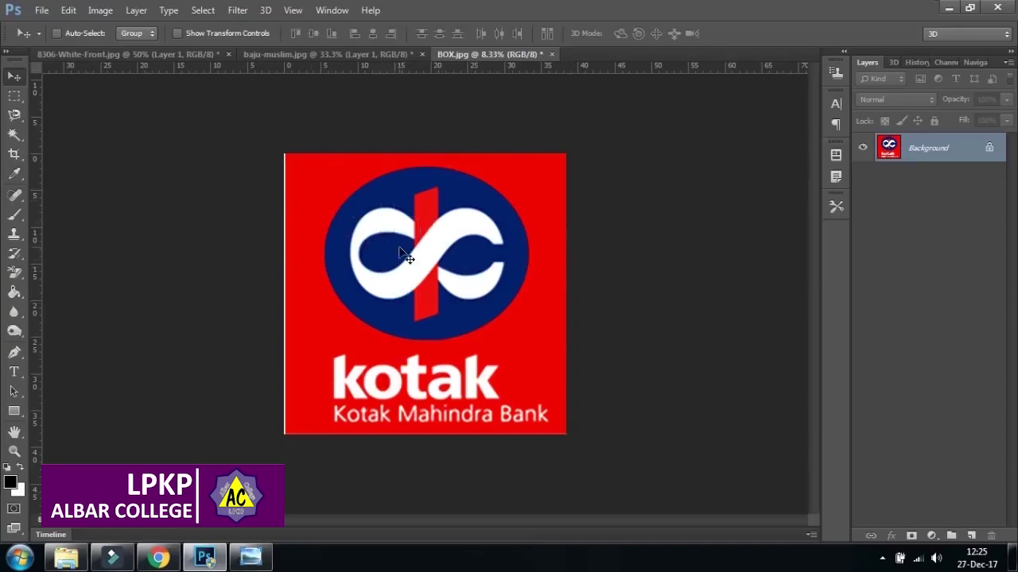
pyautogui.click(310, 53)
pyautogui.moveTo(326, 93); pyautogui.dragTo(191, 135)
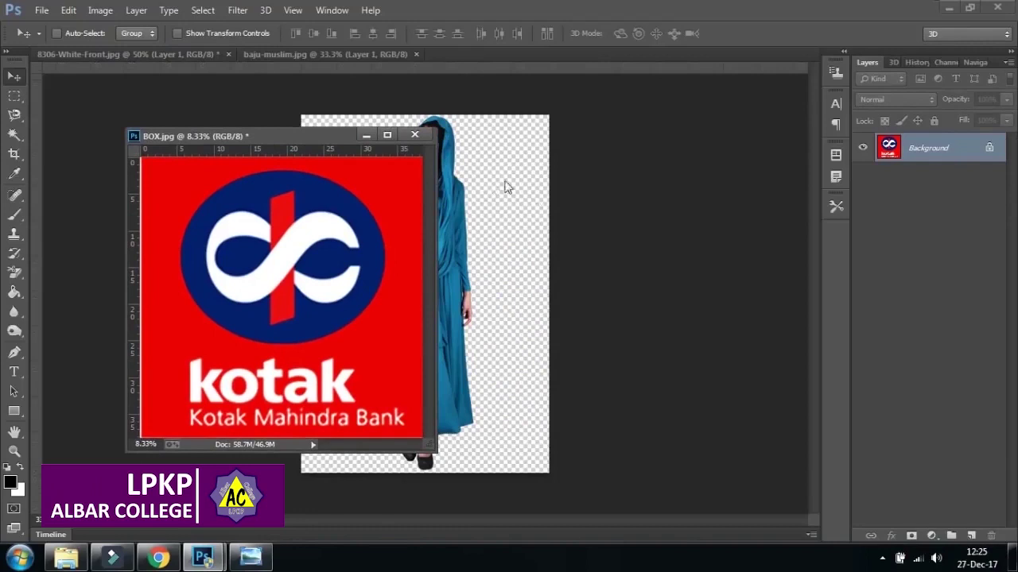
pyautogui.moveTo(302, 138); pyautogui.dragTo(655, 129)
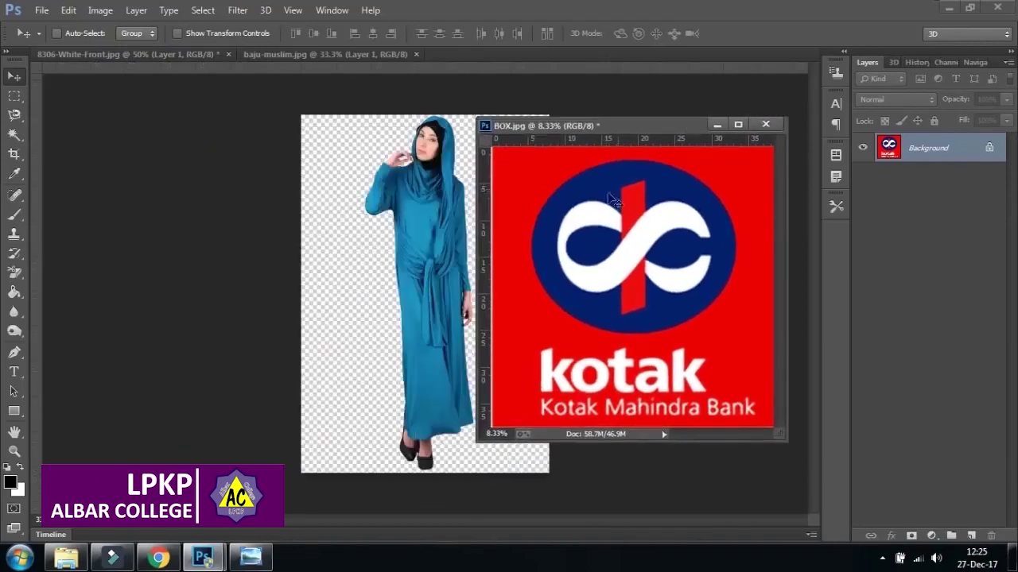
pyautogui.moveTo(338, 55); pyautogui.dragTo(299, 117)
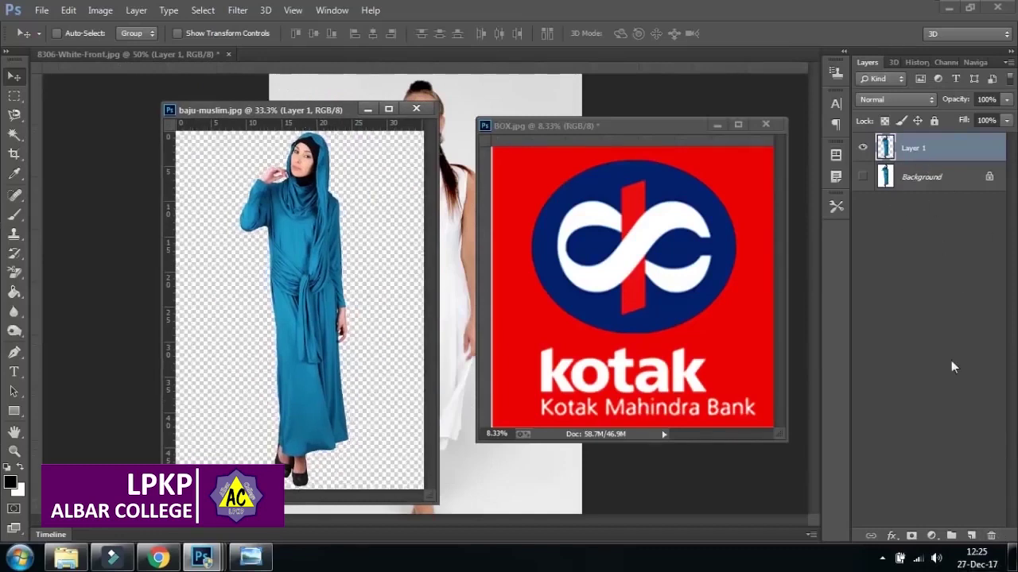
# Step: Add an empty layer to baju-muslim.jpg, move it below Layer 1 and name it Background
pyautogui.click(971, 537)
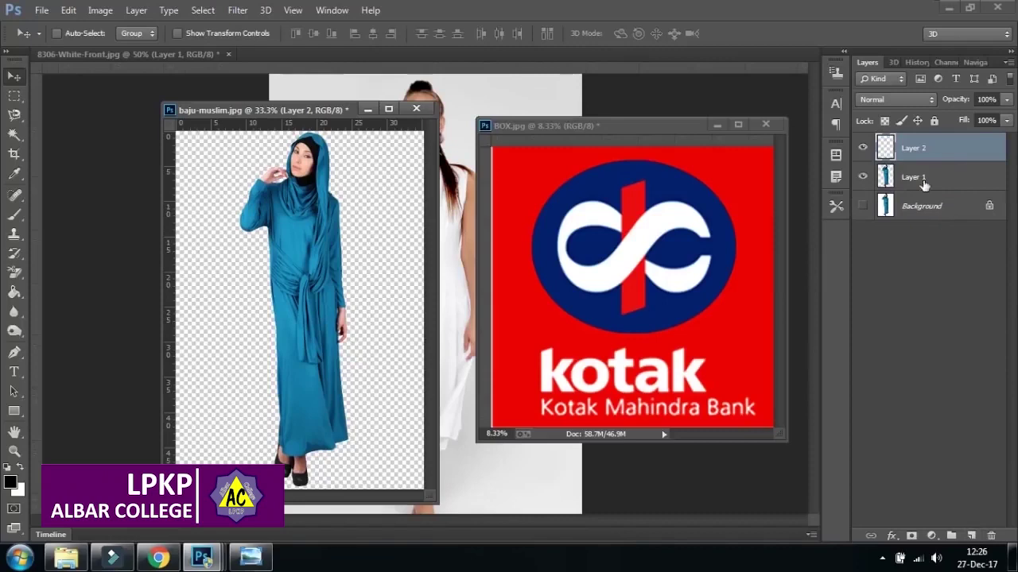
pyautogui.moveTo(924, 156); pyautogui.dragTo(920, 180)
pyautogui.doubleClick(920, 179)
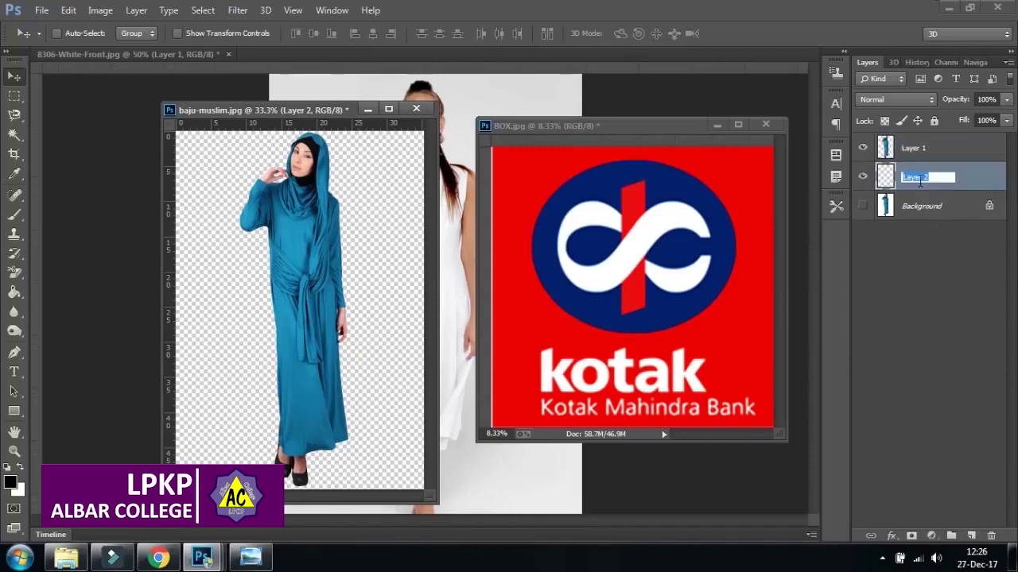
pyautogui.write('Background')
pyautogui.press('Return')
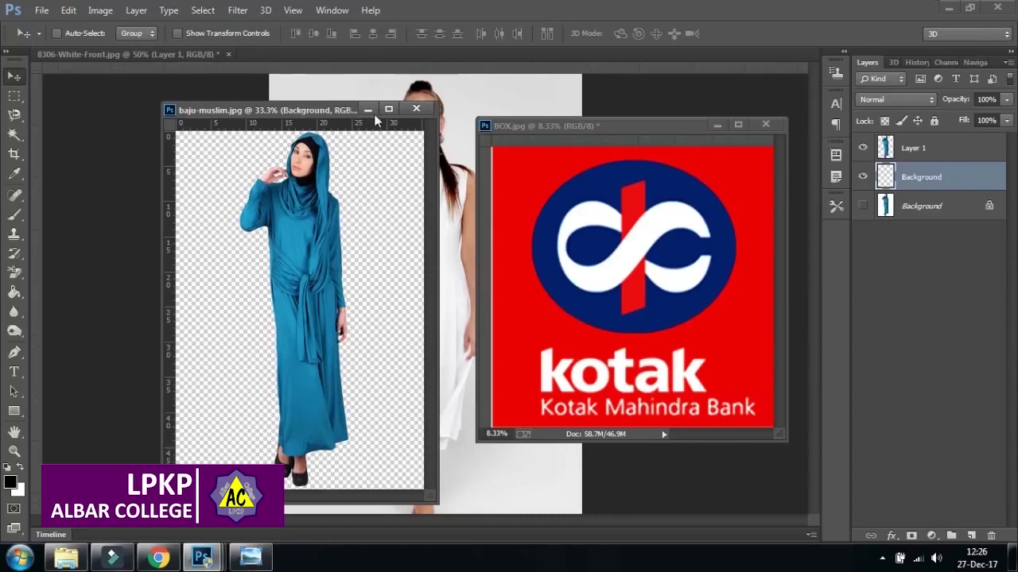
# Step: Dock baju-muslim.jpg back among the tabbed documents and move the floating BOX.jpg window clear of the woman
pyautogui.moveTo(309, 109); pyautogui.dragTo(329, 55)
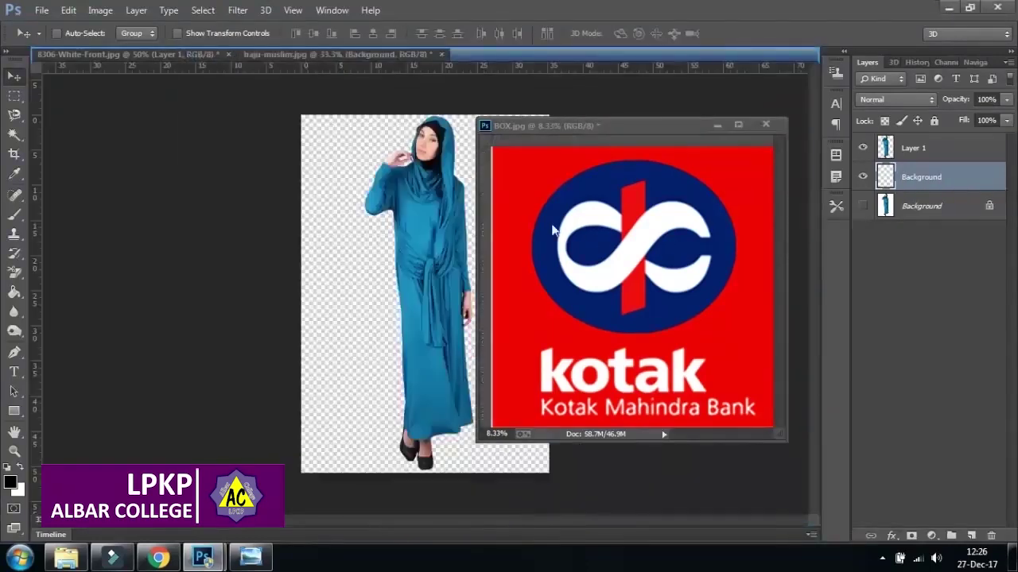
pyautogui.moveTo(523, 128); pyautogui.dragTo(738, 202)
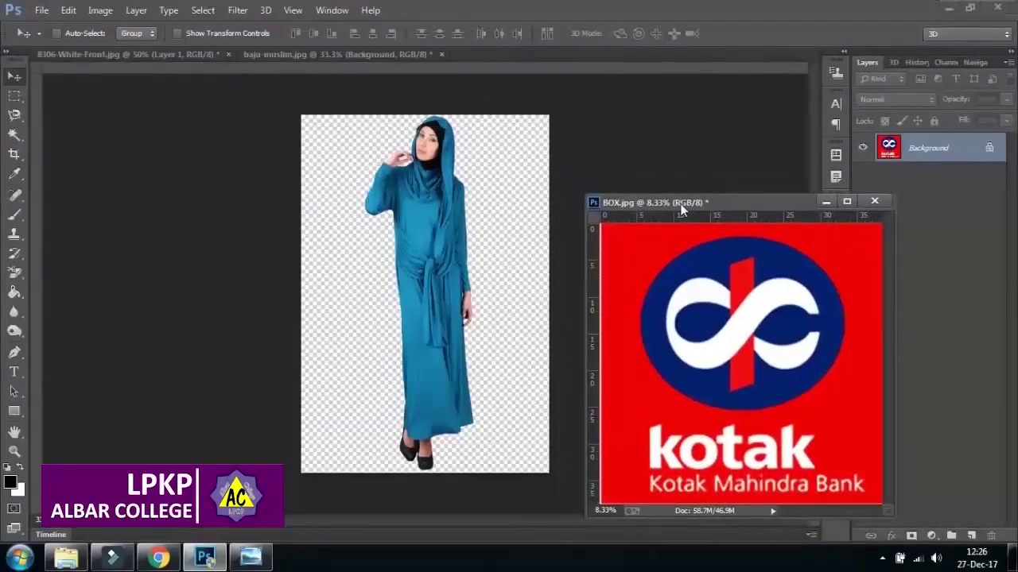